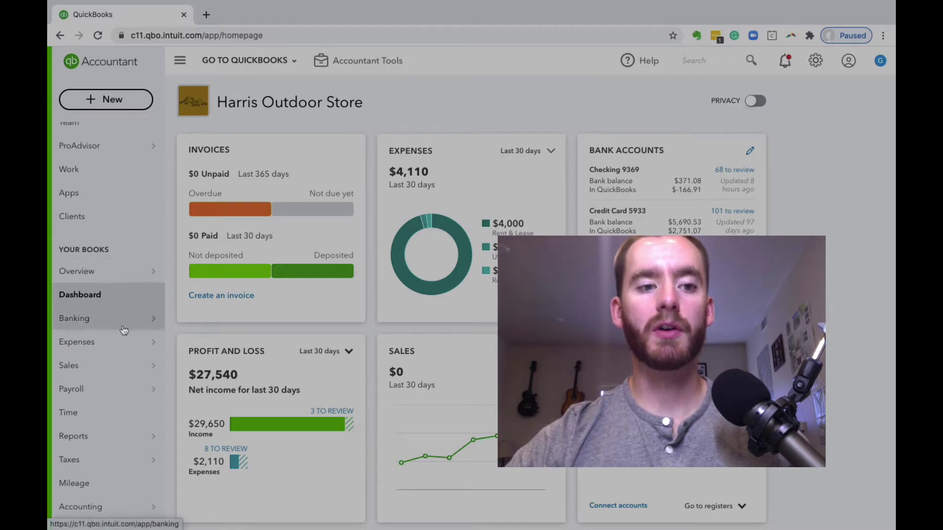
- Bring up the + New create menu from the Harris Outdoor Store dashboard
mouse_move(143, 324)
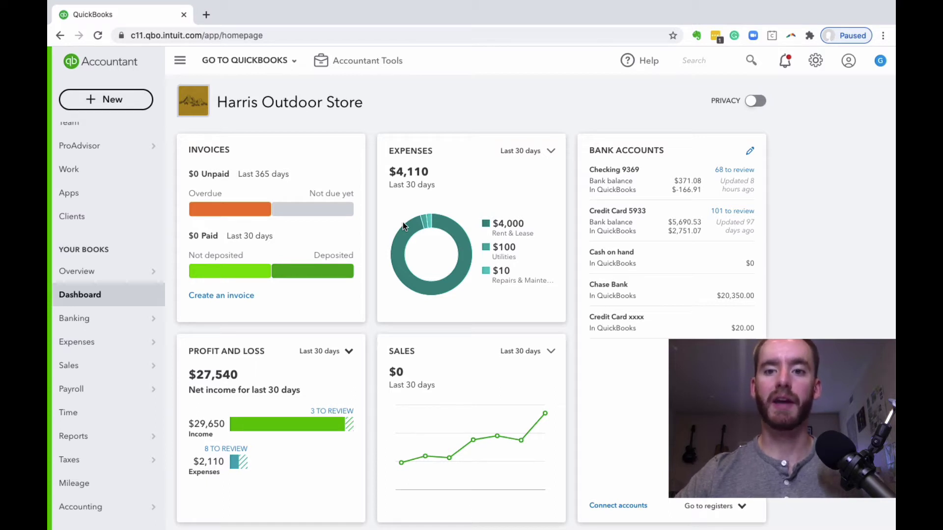
- Start a new sales receipt for customer Daily Sales dated 08/10/2020
left_click(114, 96)
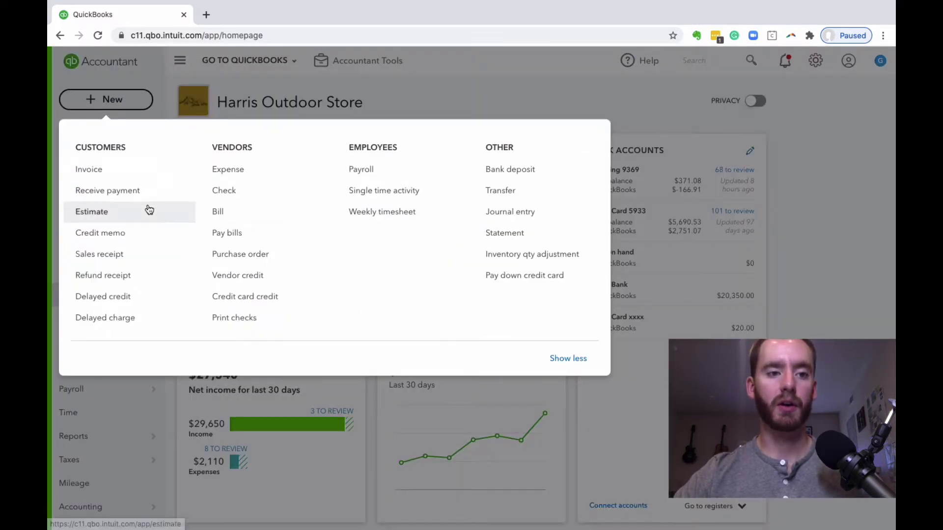
left_click(144, 258)
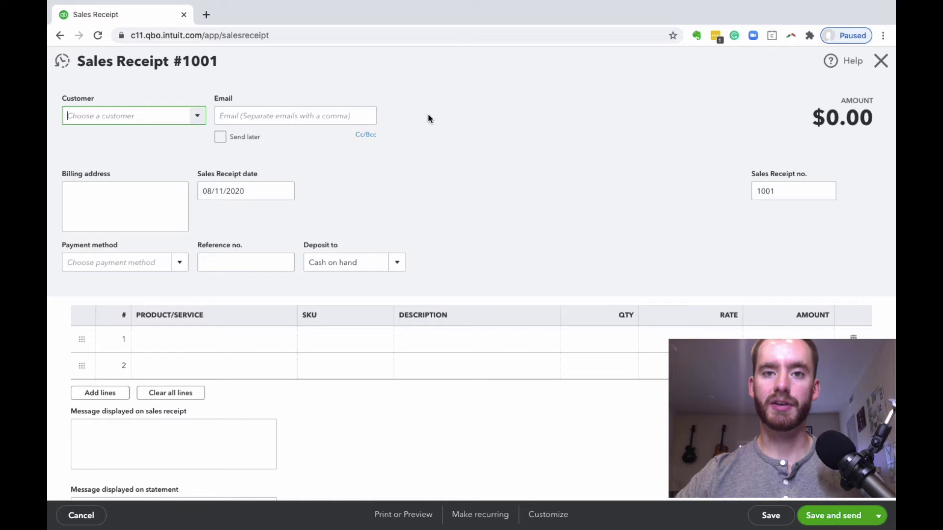
type("daily")
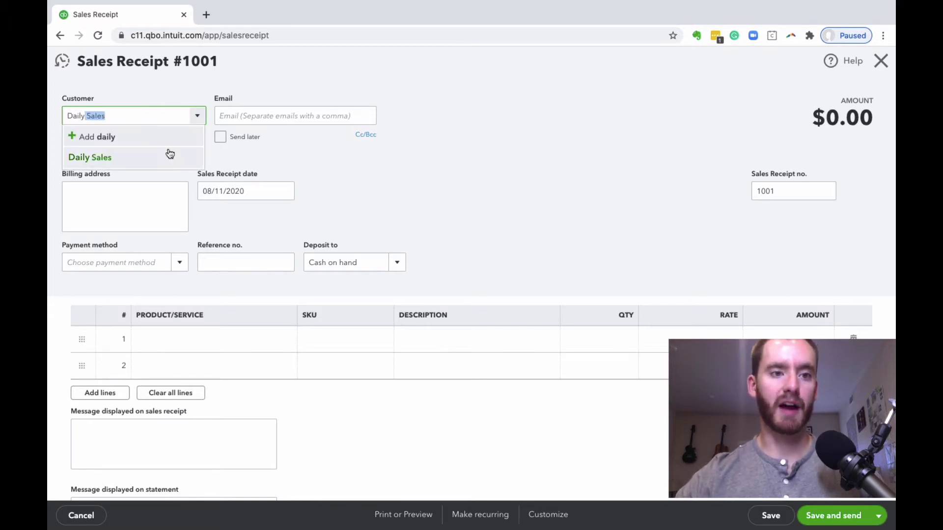
left_click(153, 157)
scroll(491, 152, "down", 1)
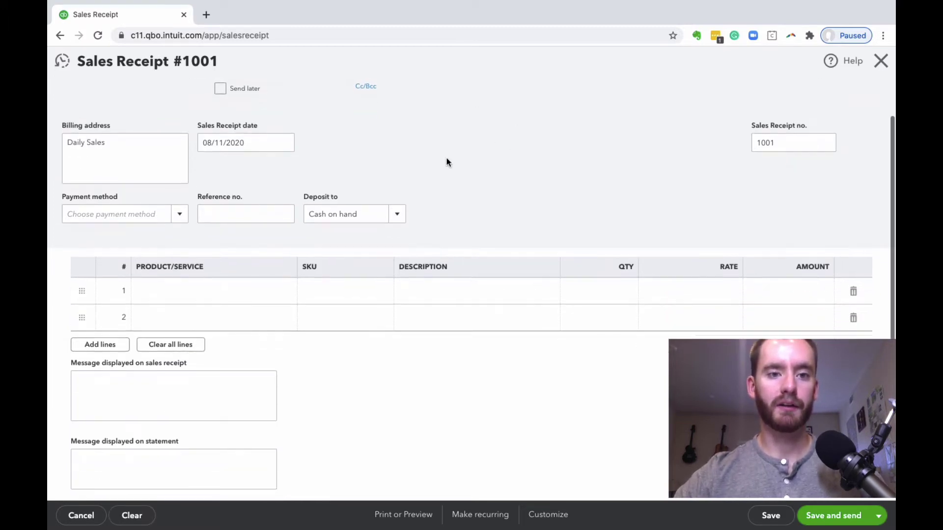
left_click(275, 147)
left_click(290, 146)
left_click(227, 237)
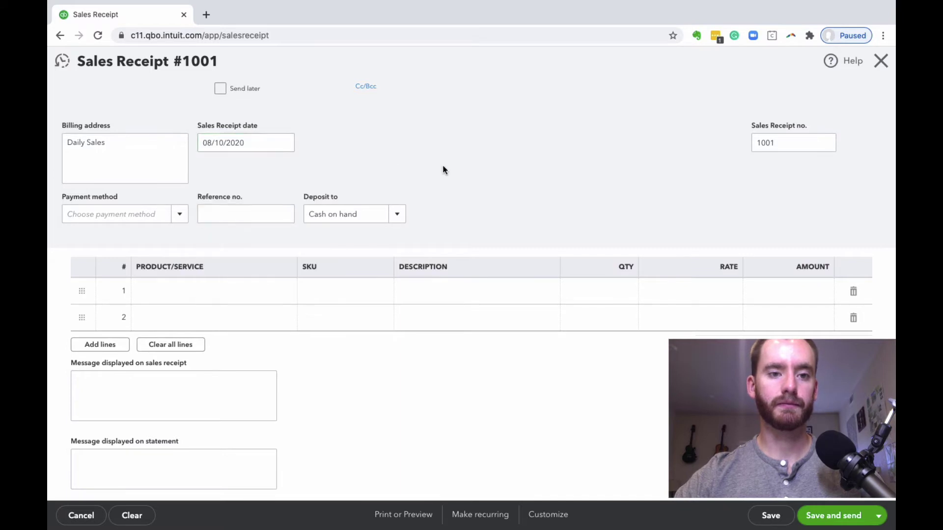
scroll(324, 211, "down", 1)
- Add a Guide Service Sales line at a rate of 1,000
left_click(205, 261)
type("g")
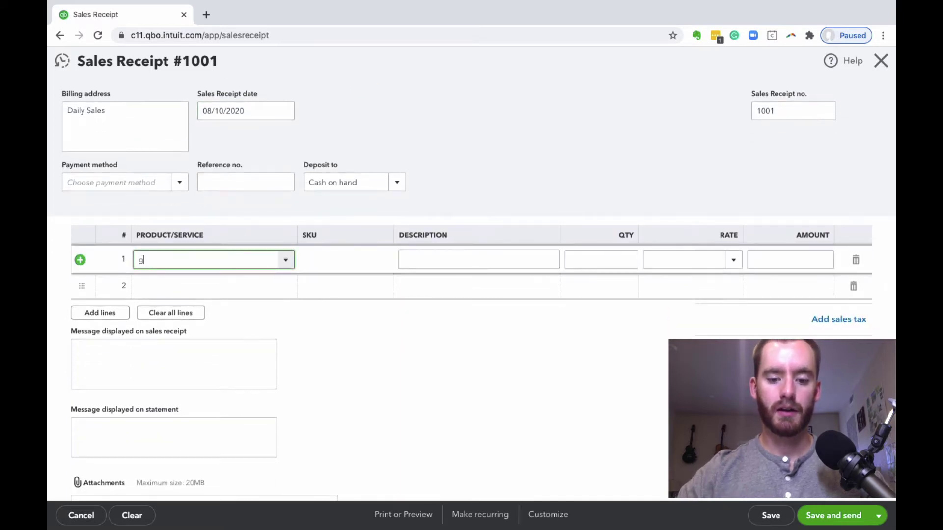
type("uide Service Sales")
left_click(217, 297)
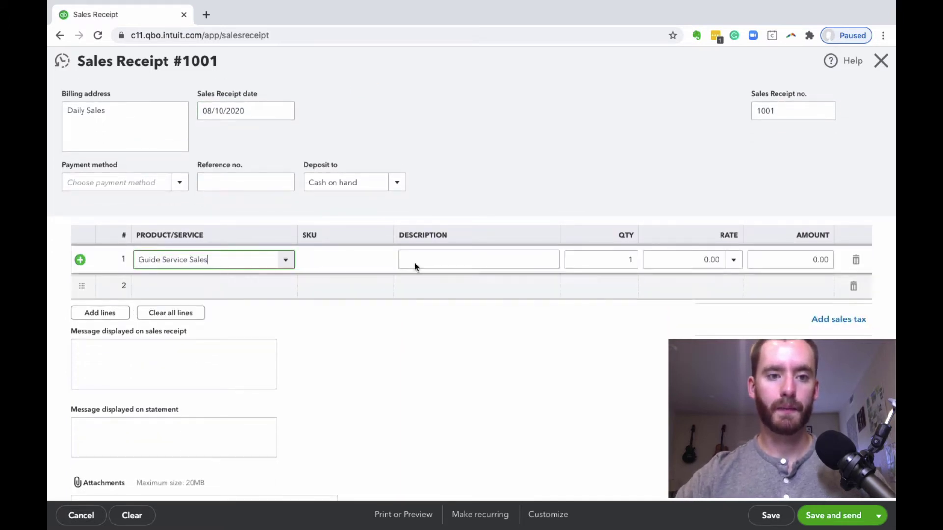
left_click(653, 260)
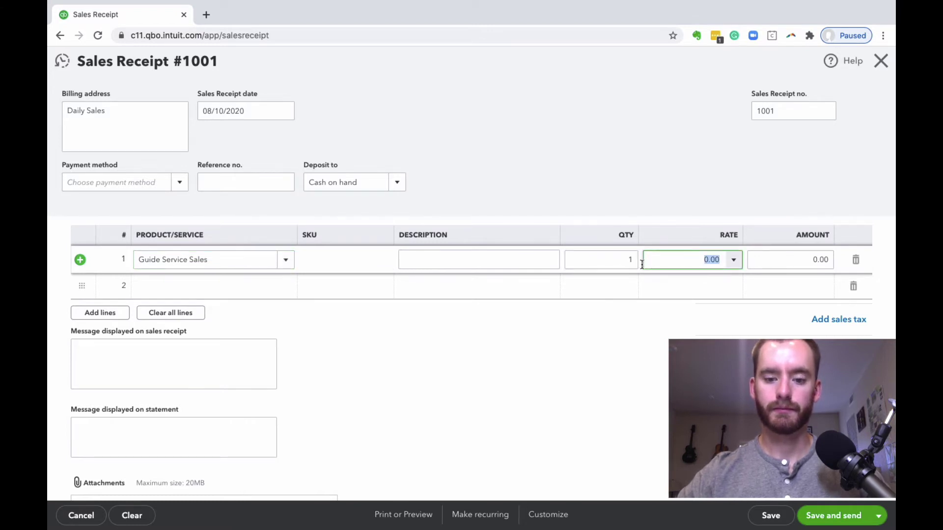
type("5")
key("BackSpace")
type("1000")
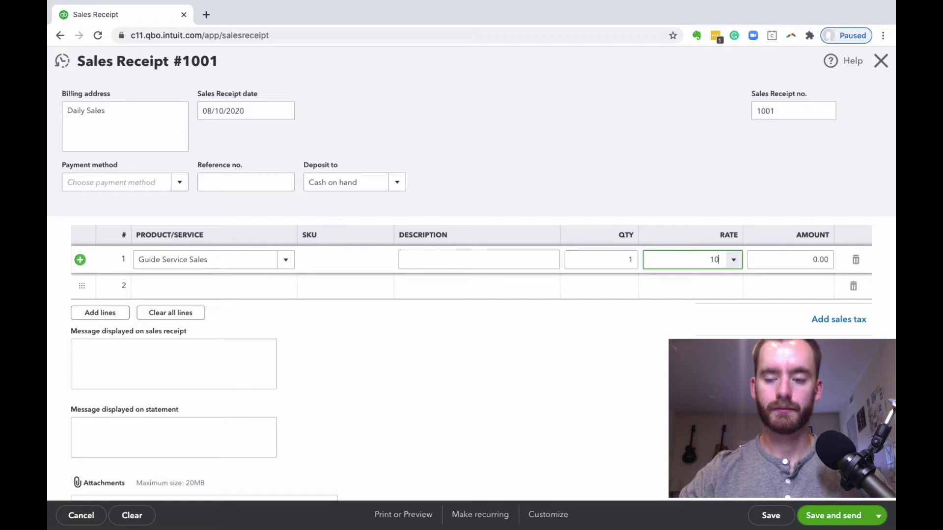
left_click(604, 169)
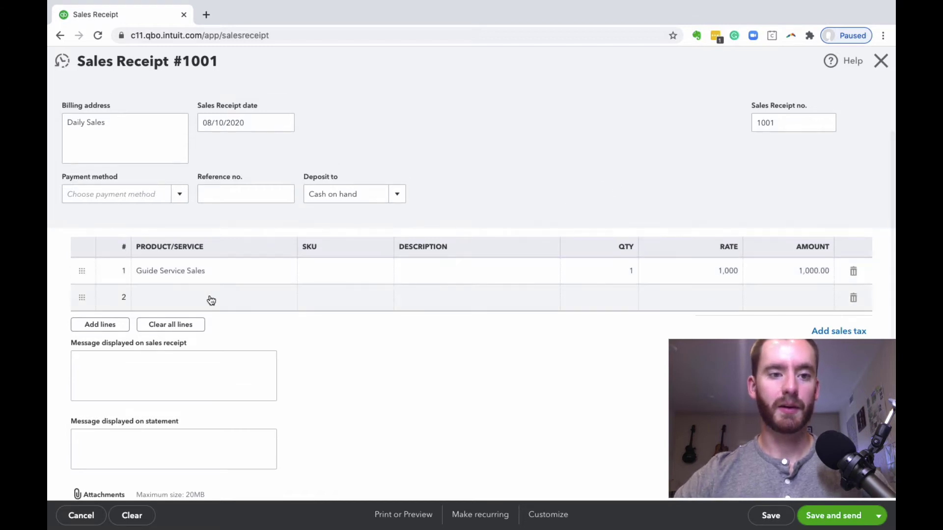
- Add a Cash Sales line with quantity -1 at rate 200, and enter 'cr' on line 3
left_click(235, 298)
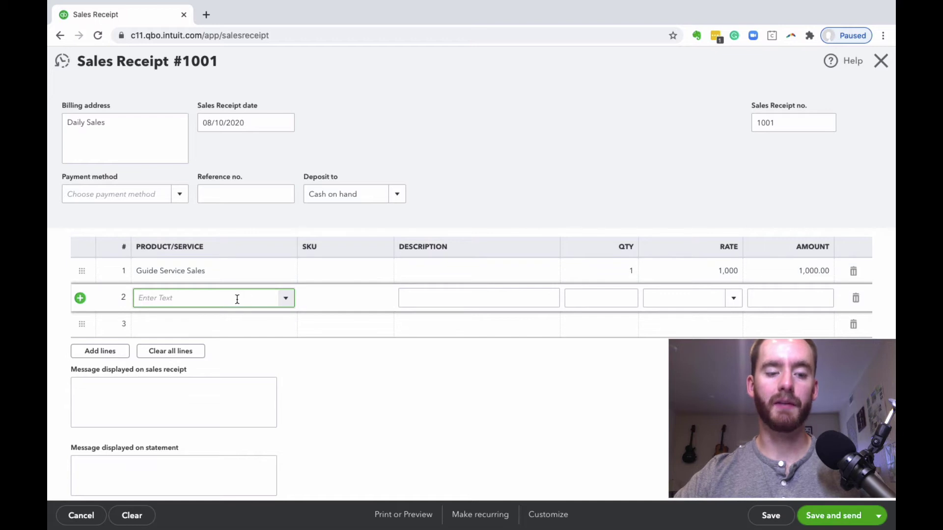
type("Cash Sales")
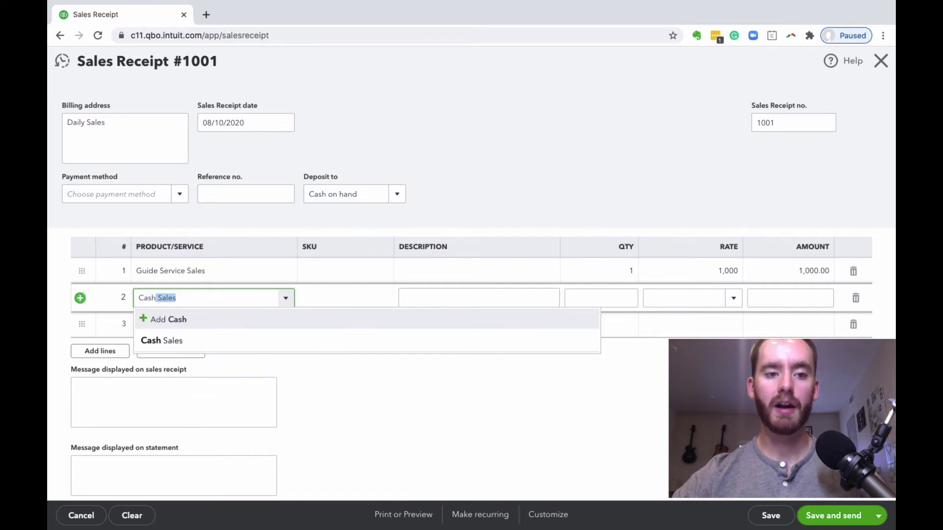
left_click(237, 342)
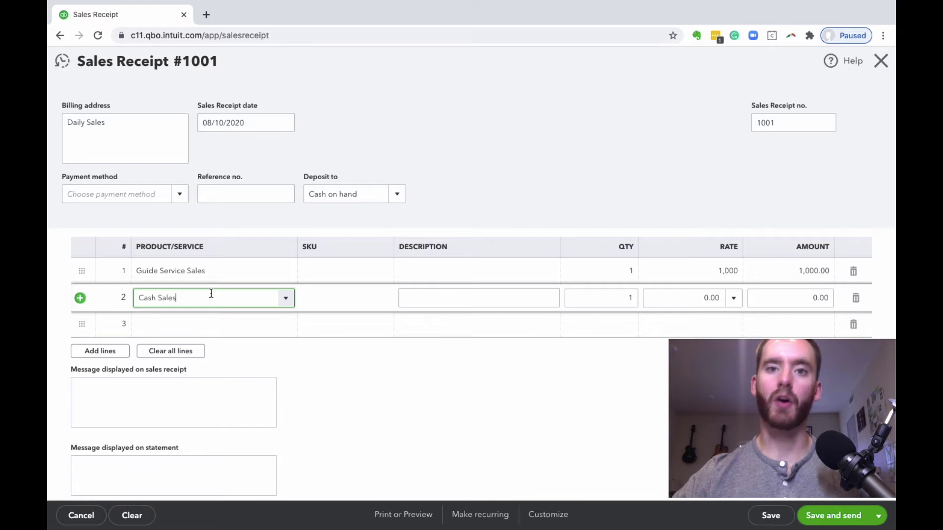
left_click(604, 303)
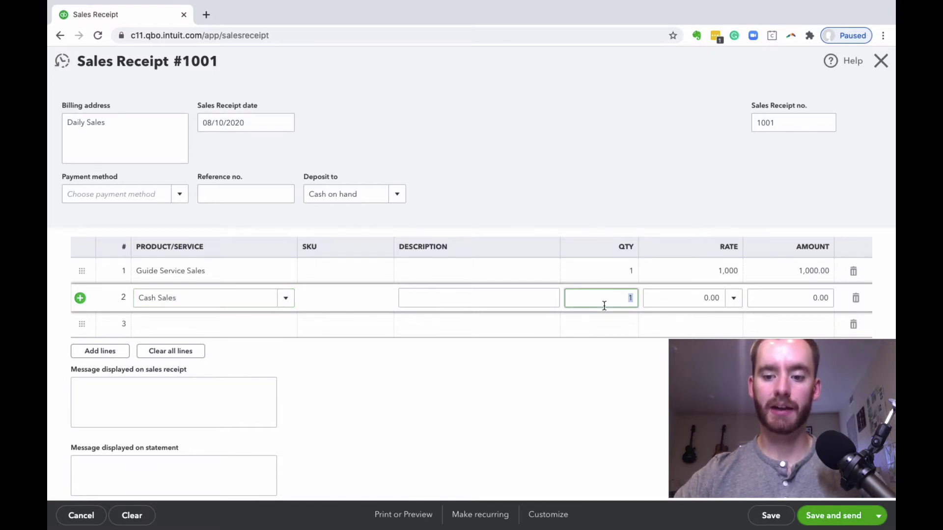
key("BackSpace")
type("-1")
left_click(697, 301)
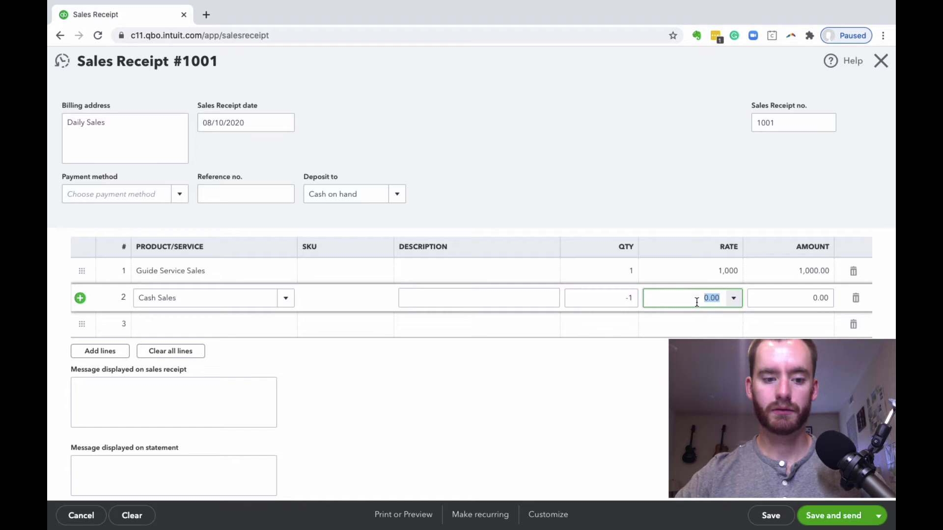
type("200")
left_click(219, 297)
left_click(223, 324)
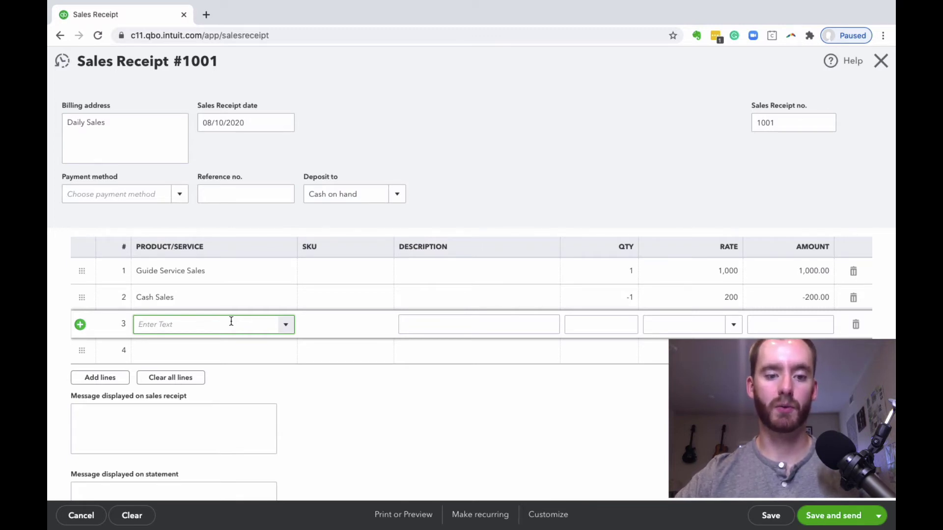
type("cr")
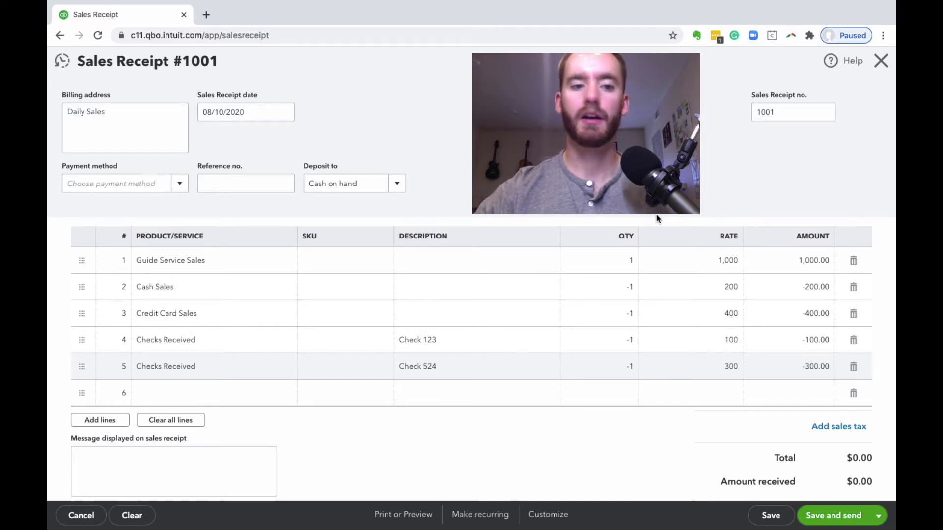
- Save and close the Daily Sales receipt, then start a new bank deposit
scroll(656, 214, "down", 1)
left_click(879, 515)
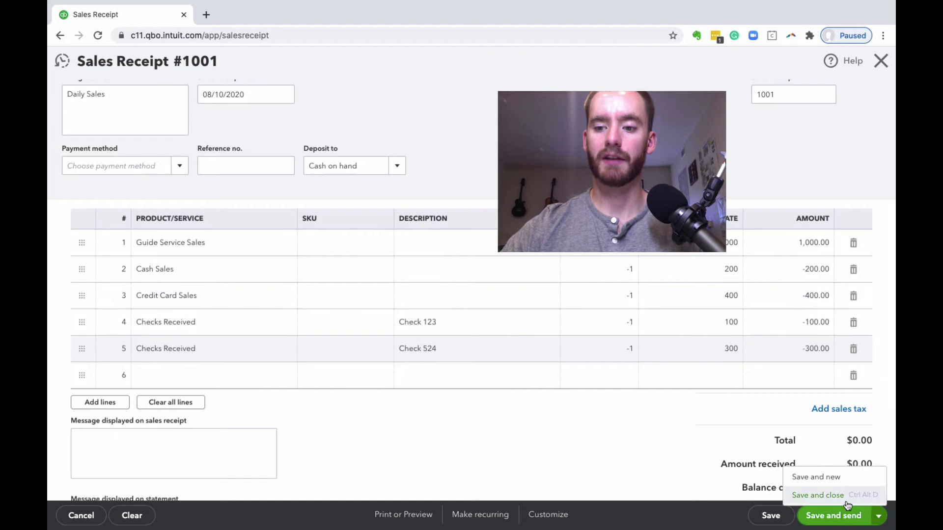
left_click(815, 494)
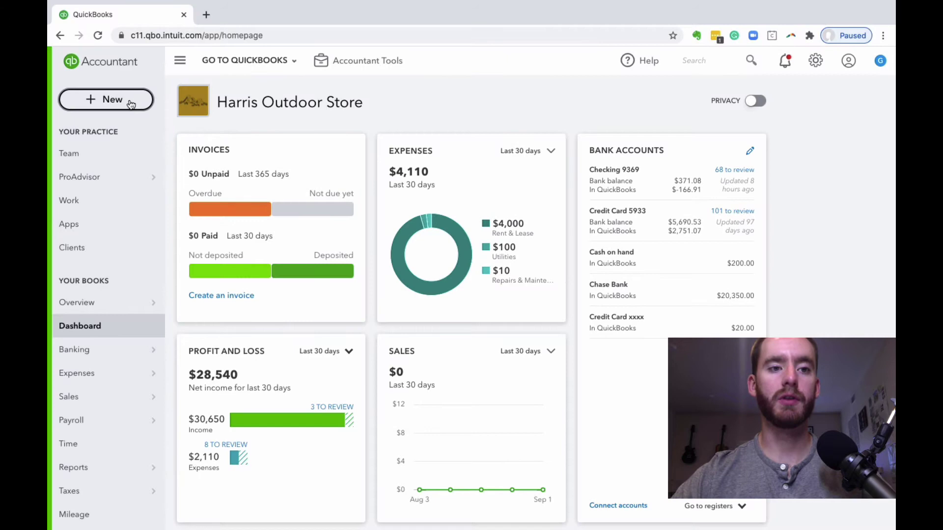
left_click(131, 103)
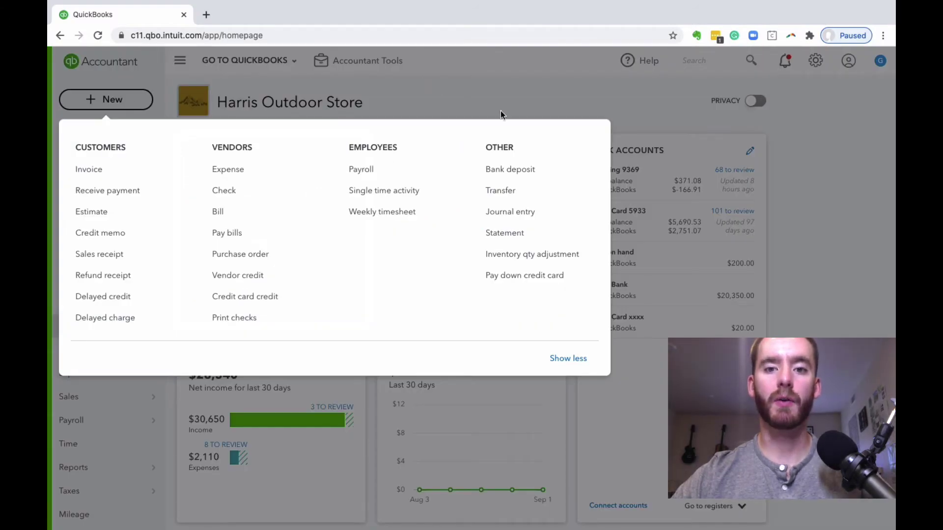
left_click(545, 172)
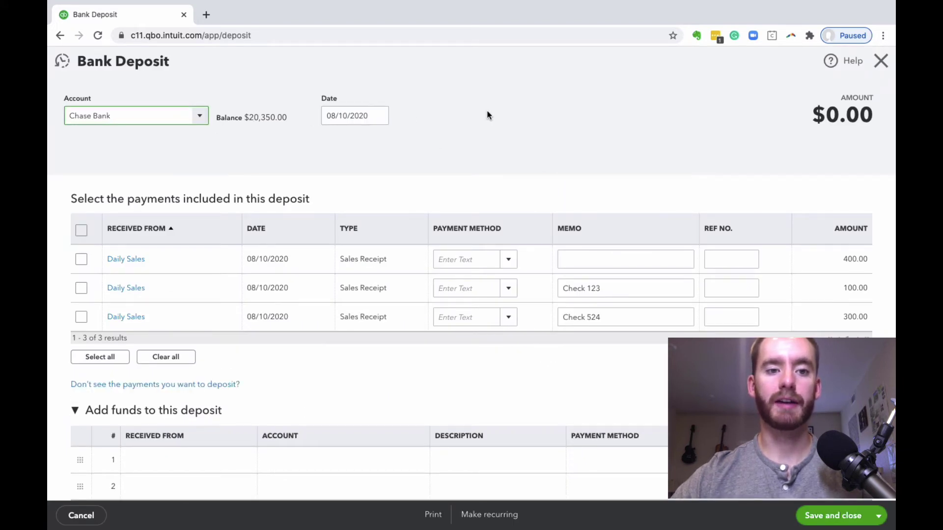
- Scroll through the deposit's Daily Sales receipts with memos Check 123 and Check 524
scroll(487, 115, "down", 1)
scroll(487, 115, "up", 1)
scroll(438, 147, "down", 2)
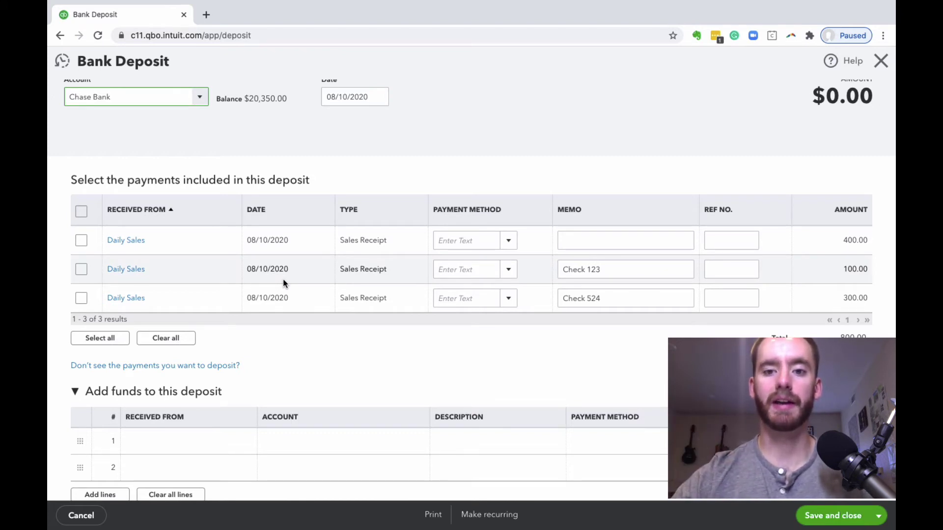
scroll(330, 282, "down", 2)
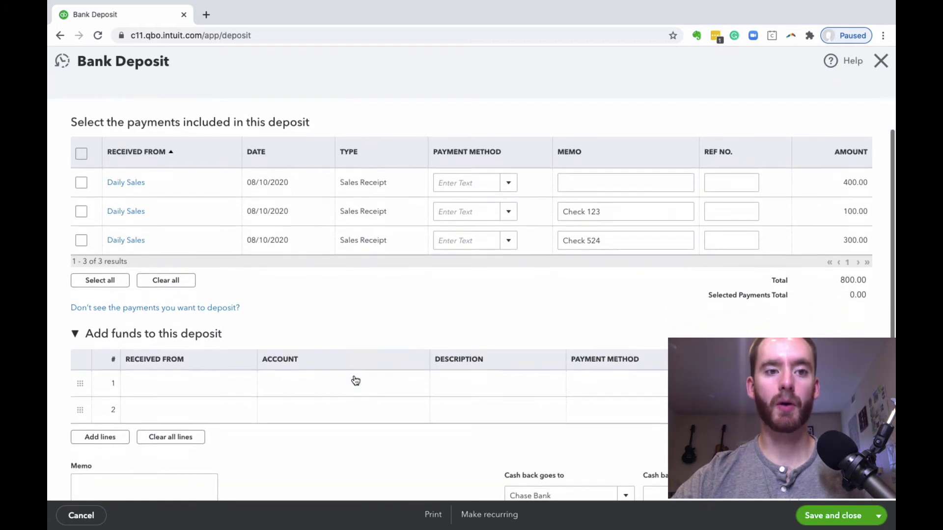
scroll(344, 344, "up", 1)
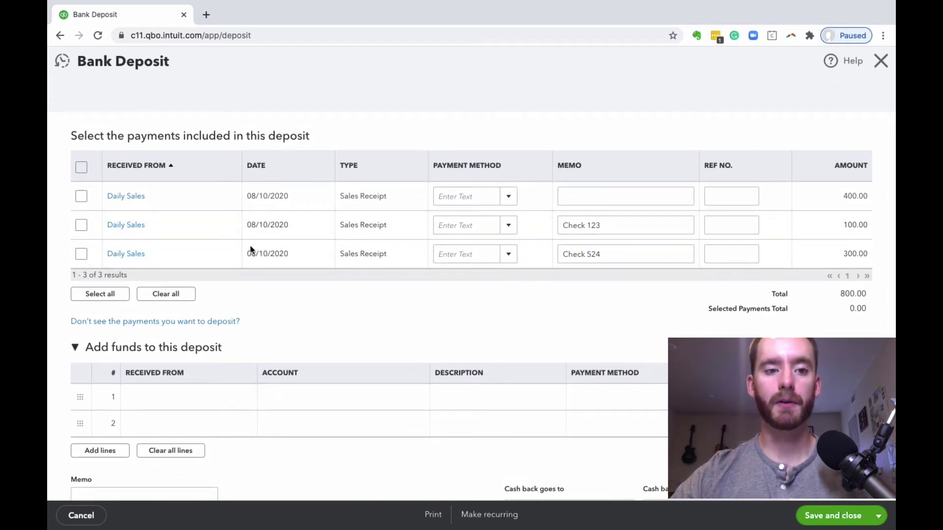
scroll(376, 241, "down", 1)
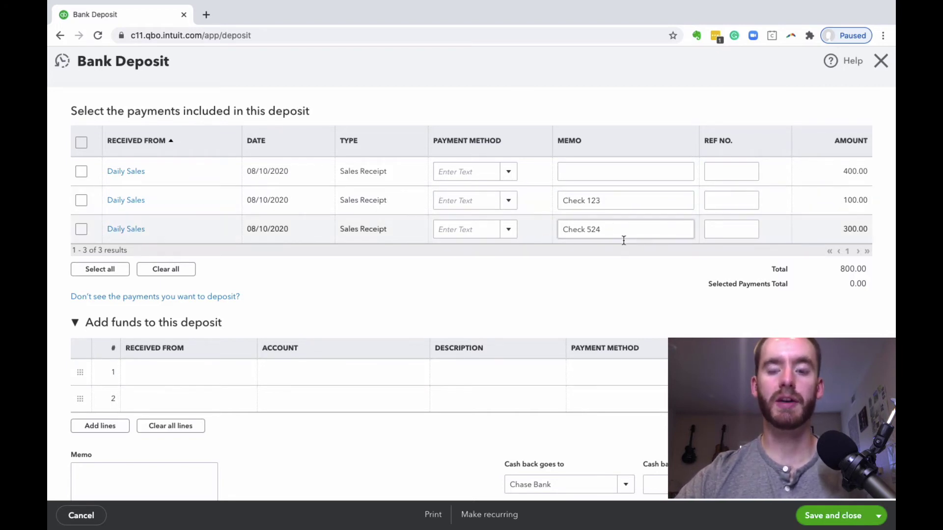
- Select the 100.00 and 300.00 check receipts so selected payments total 400.00
left_click(82, 200)
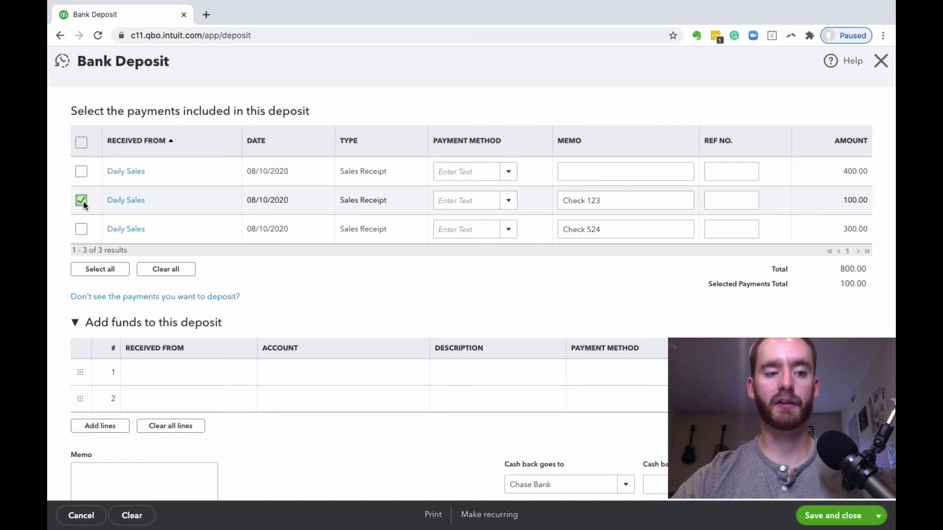
left_click(81, 229)
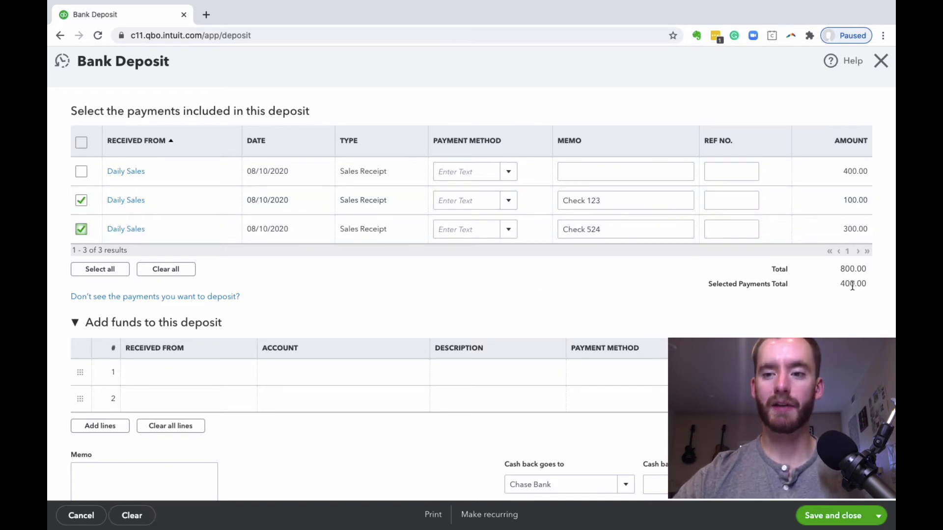
scroll(842, 287, "down", 3)
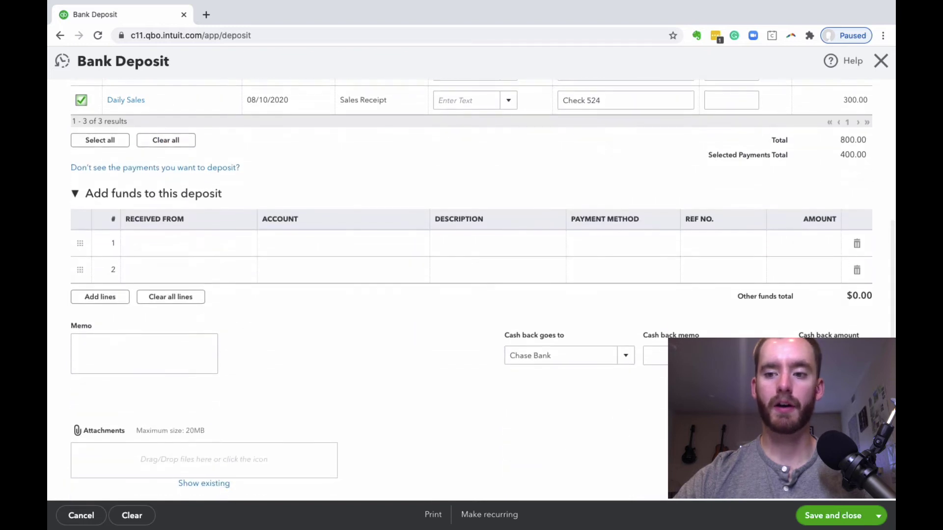
scroll(614, 170, "up", 1)
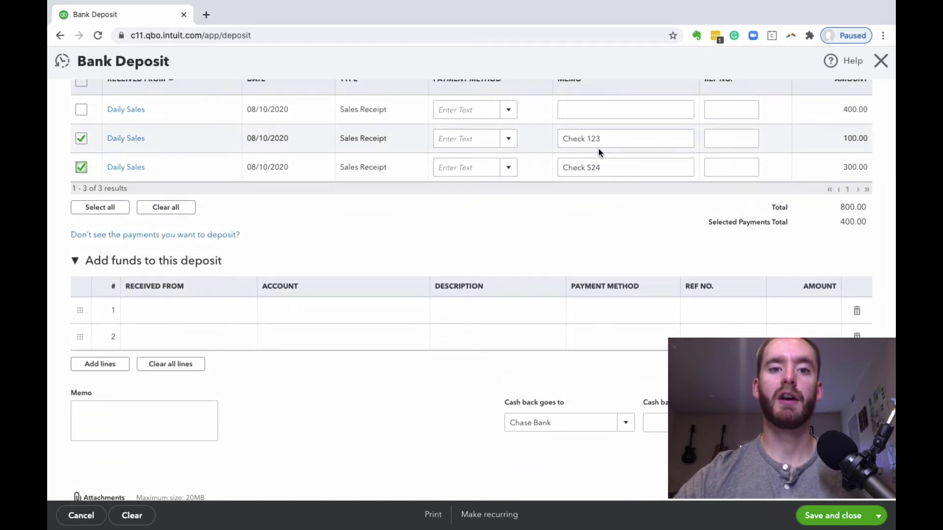
scroll(598, 148, "up", 1)
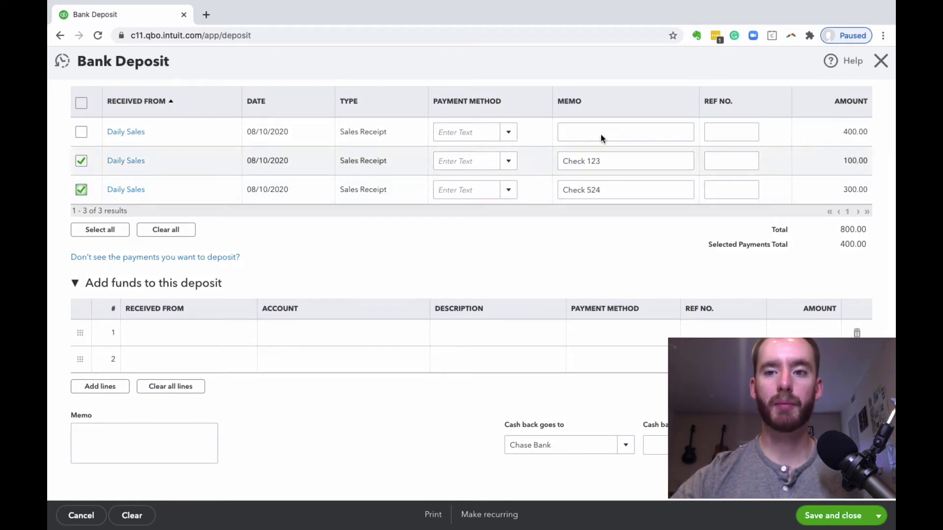
scroll(272, 247, "down", 1)
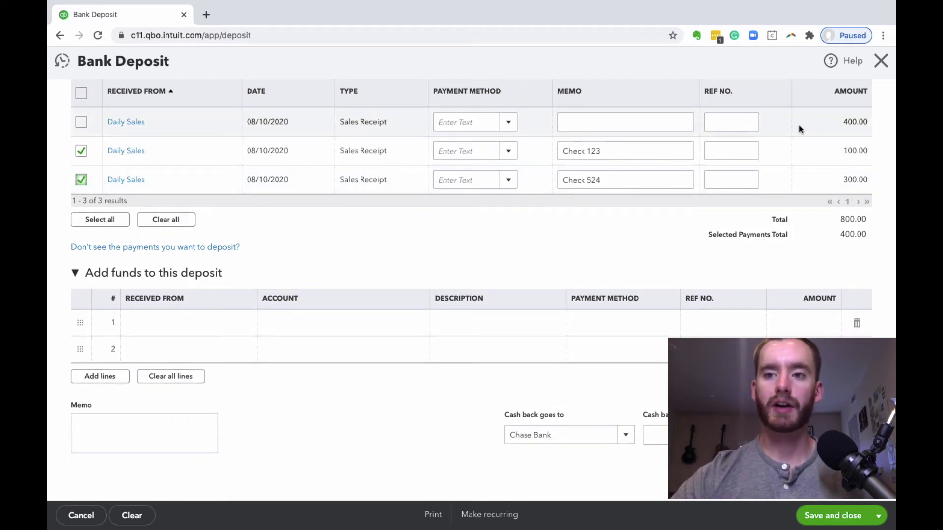
scroll(157, 282, "down", 3)
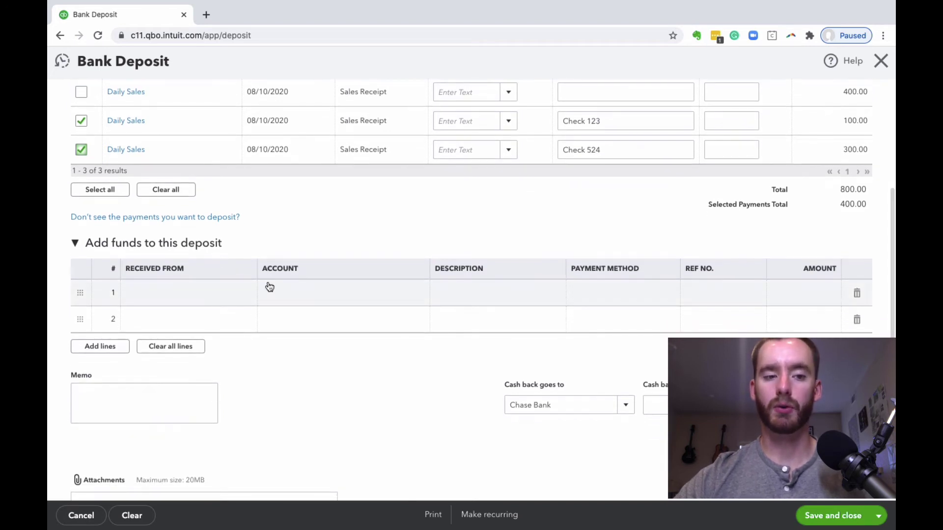
- Fill the first Add funds line with payer Daily Sales and account Cash on hand
left_click(192, 290)
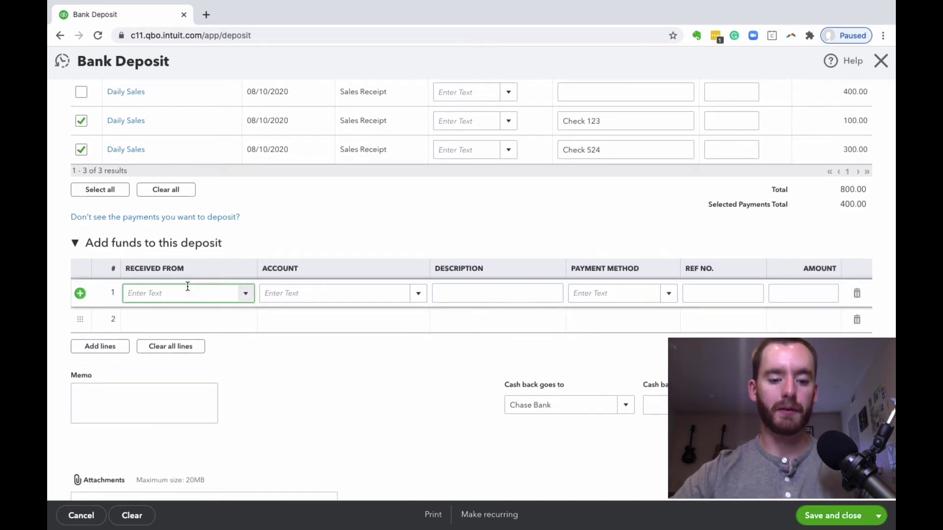
type("daily")
left_click(186, 332)
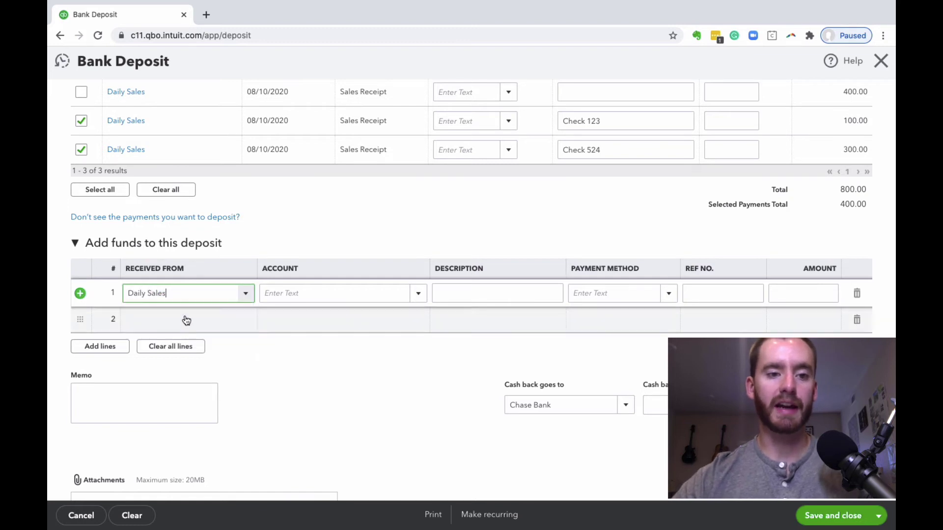
left_click(355, 293)
type("cash")
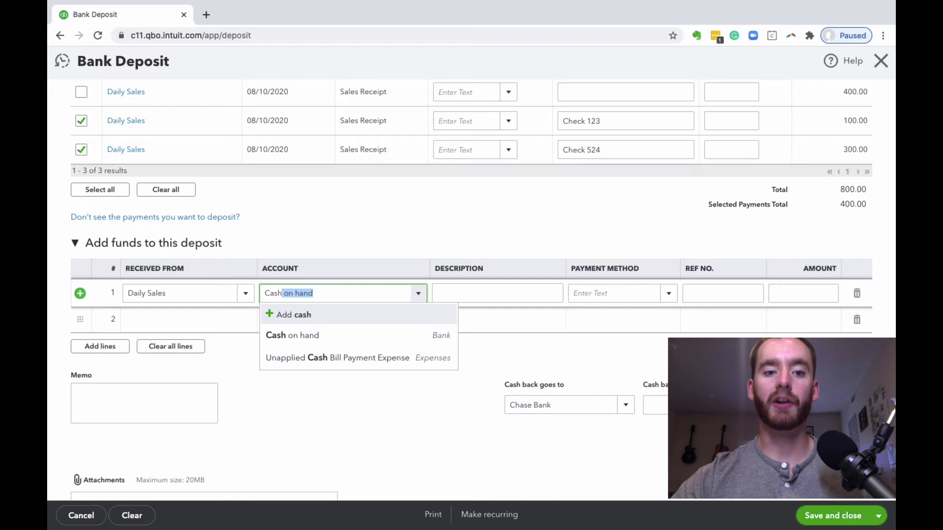
left_click(350, 335)
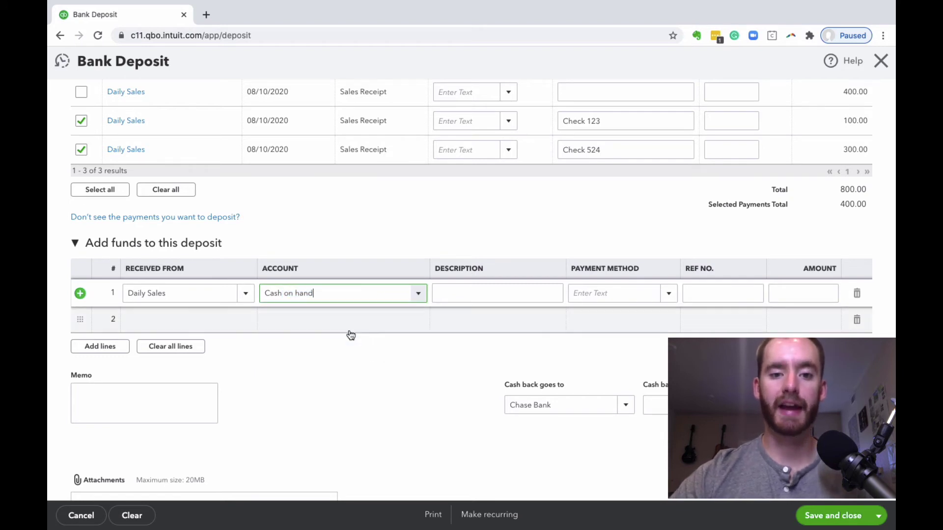
- Set that line's payment method to Cash and amount to 200.00, bringing the total to $600.00
left_click(669, 295)
left_click(633, 336)
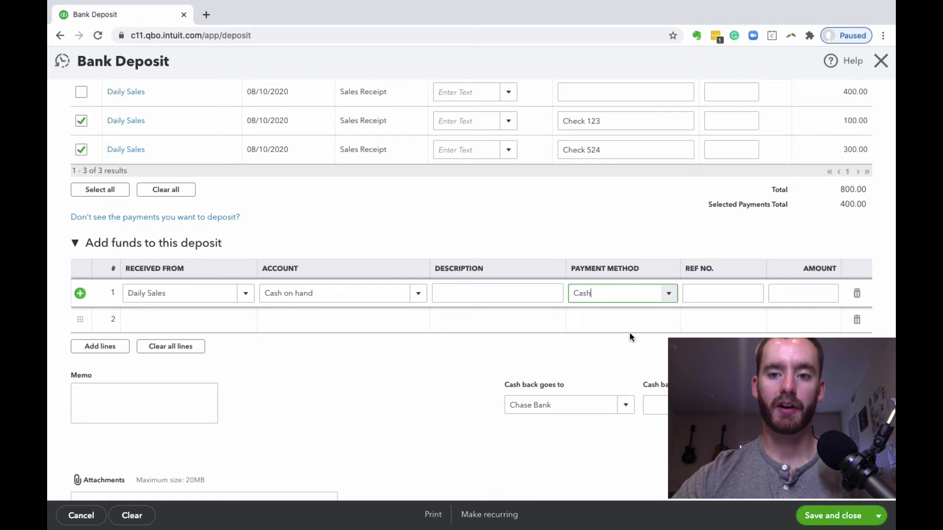
left_click(788, 297)
type("200")
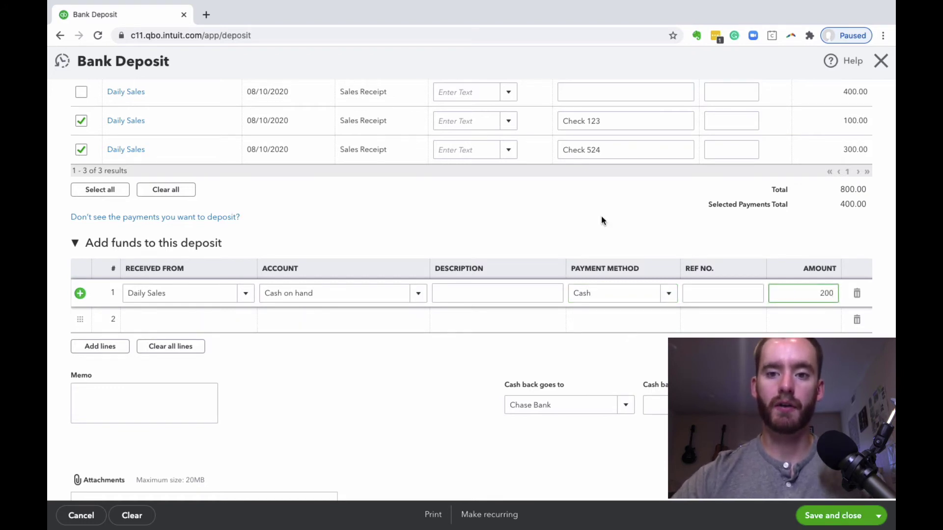
left_click(601, 216)
scroll(602, 218, "down", 3)
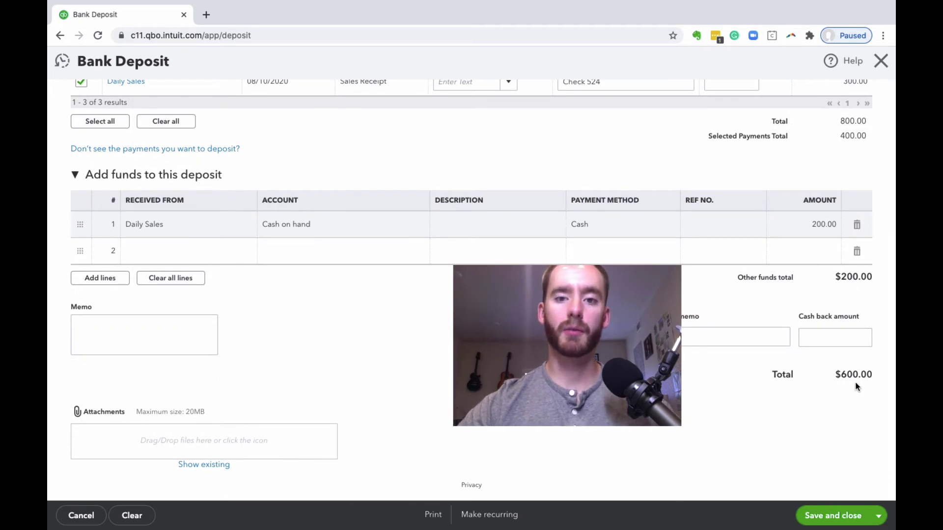
scroll(857, 386, "up", 3)
scroll(455, 281, "up", 1)
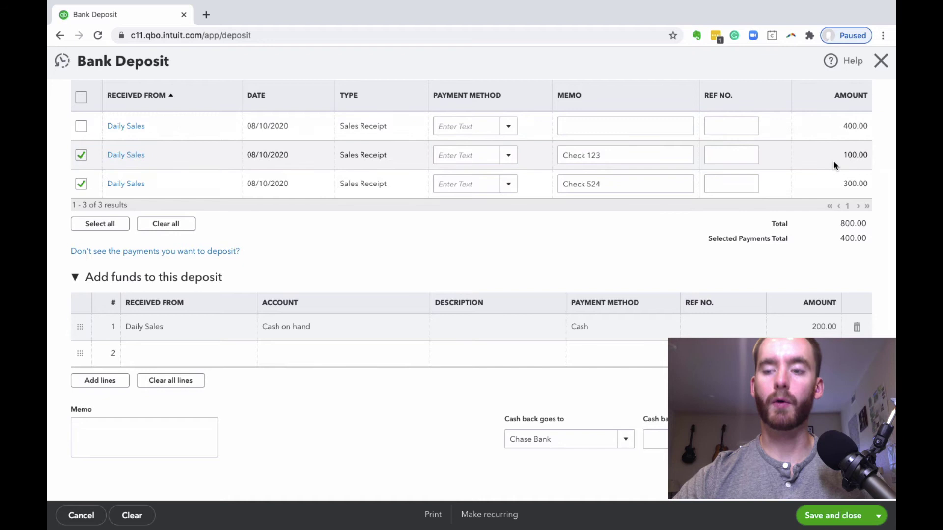
scroll(738, 219, "down", 1)
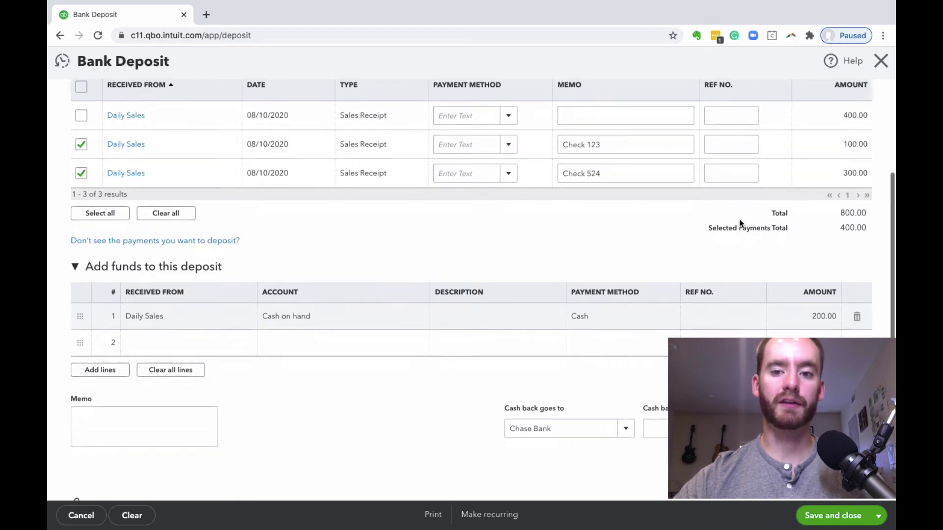
scroll(738, 219, "down", 2)
scroll(369, 185, "up", 3)
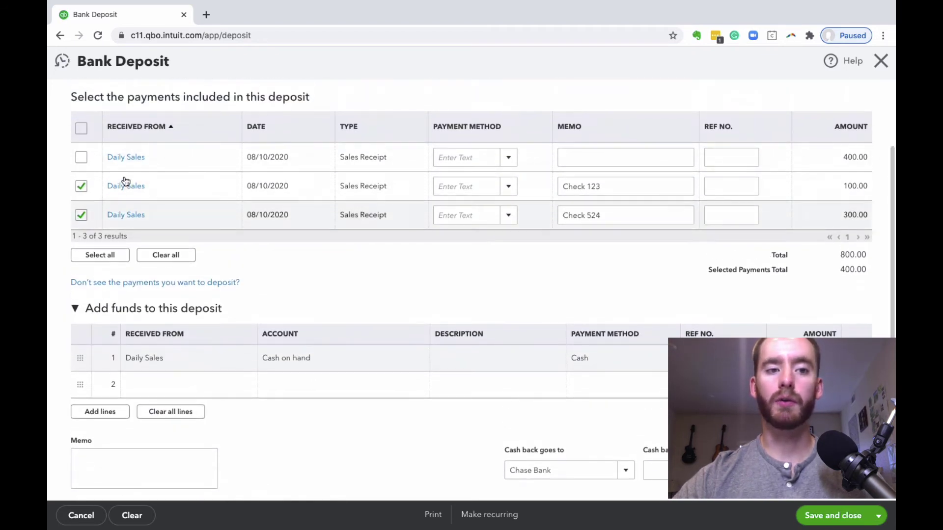
scroll(381, 186, "down", 3)
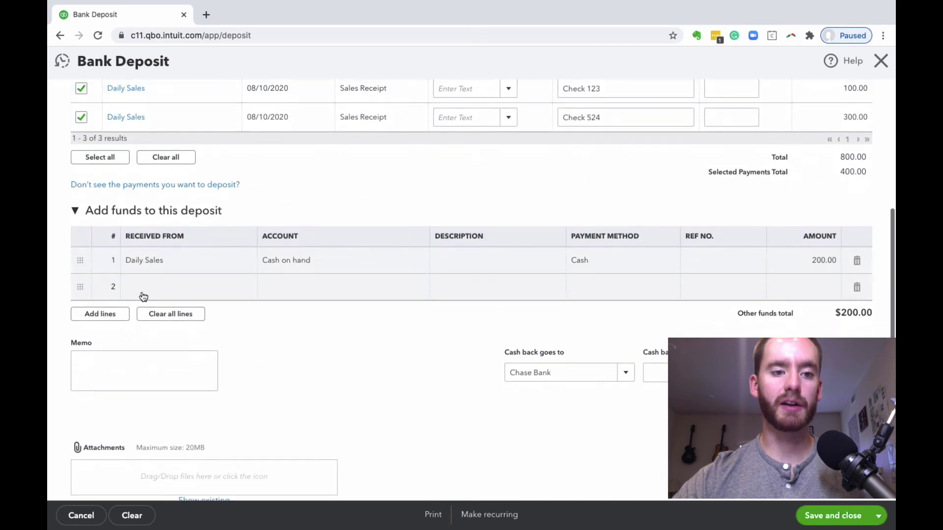
- Start a second funds line for Daily Sales using the Undeposited Funds account
left_click(181, 287)
type("daily")
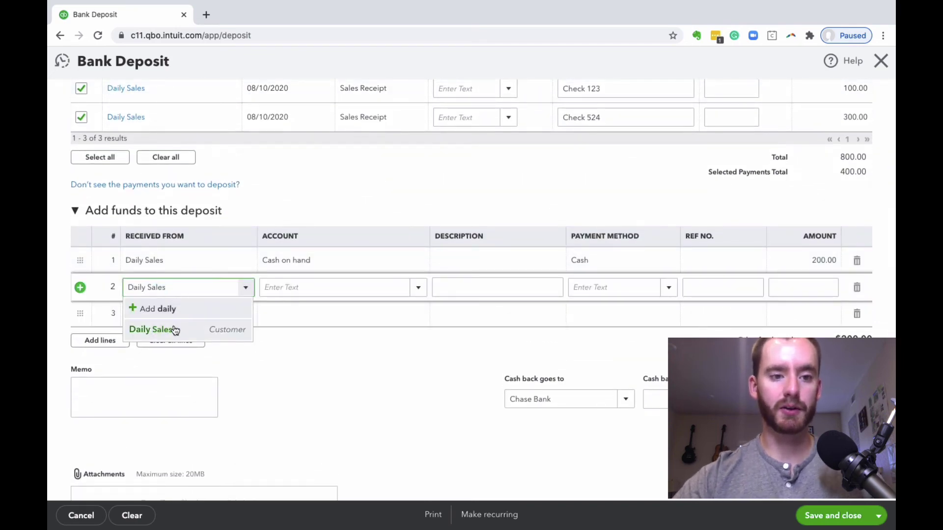
left_click(175, 330)
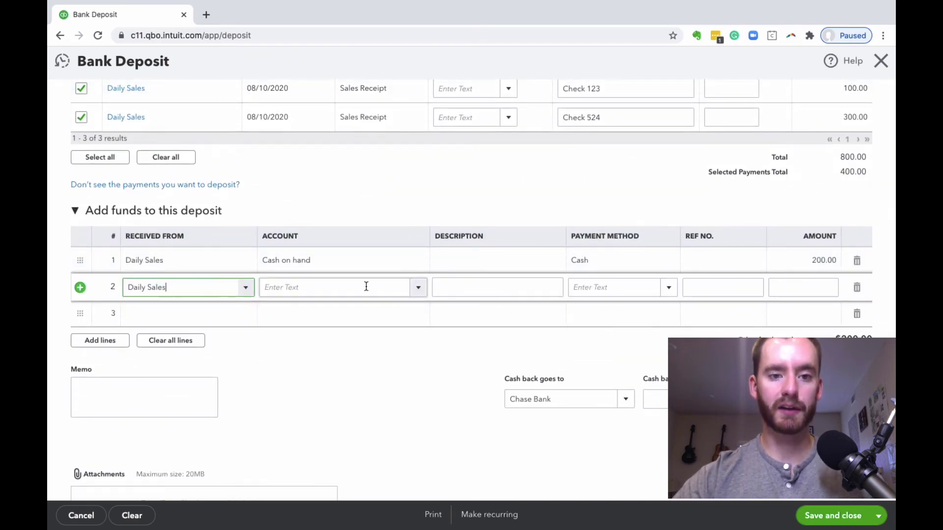
left_click(420, 290)
type("Undeposited Funds")
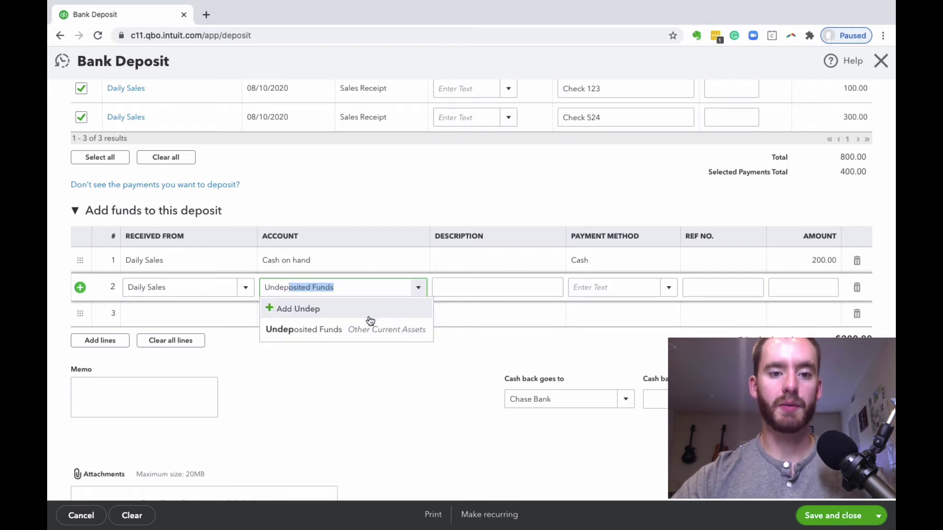
left_click(328, 325)
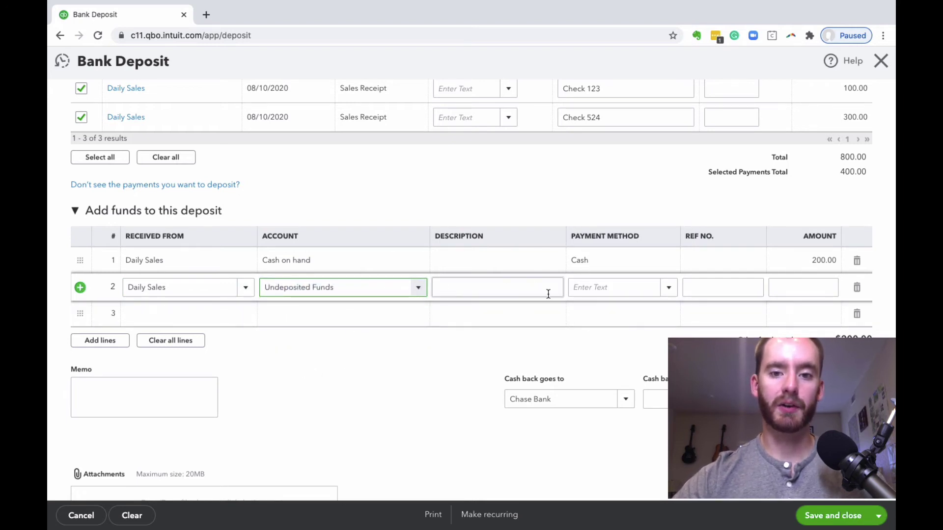
- Set that line to Check with amount 100, then delete the line
left_click(509, 288)
left_click(668, 288)
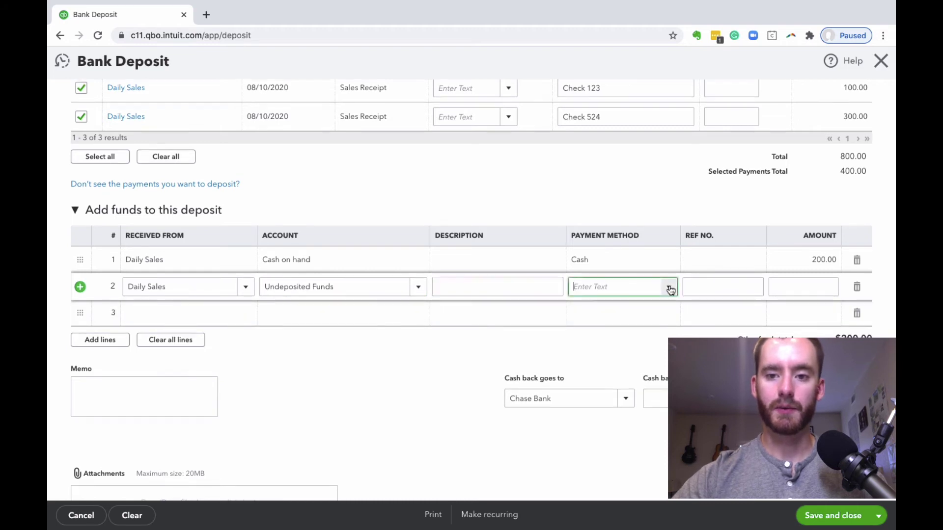
left_click(630, 360)
left_click(698, 283)
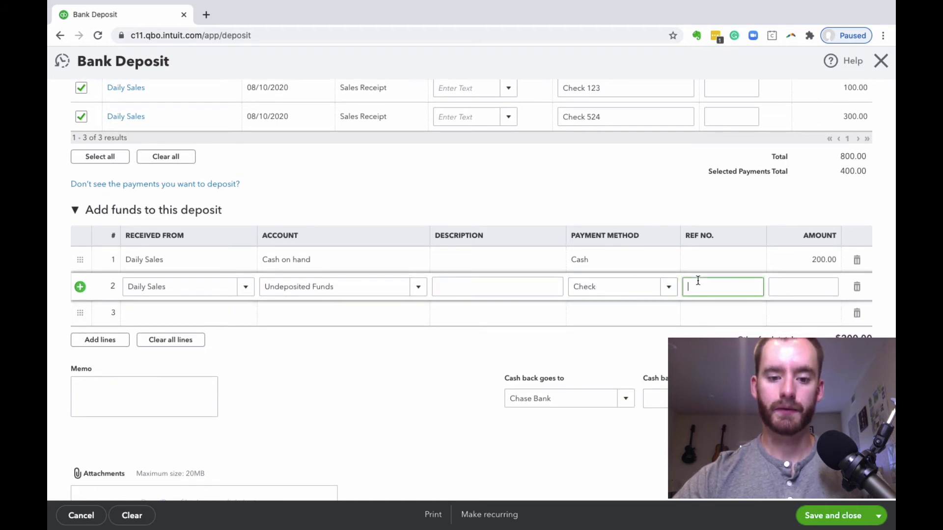
left_click(827, 285)
type("100")
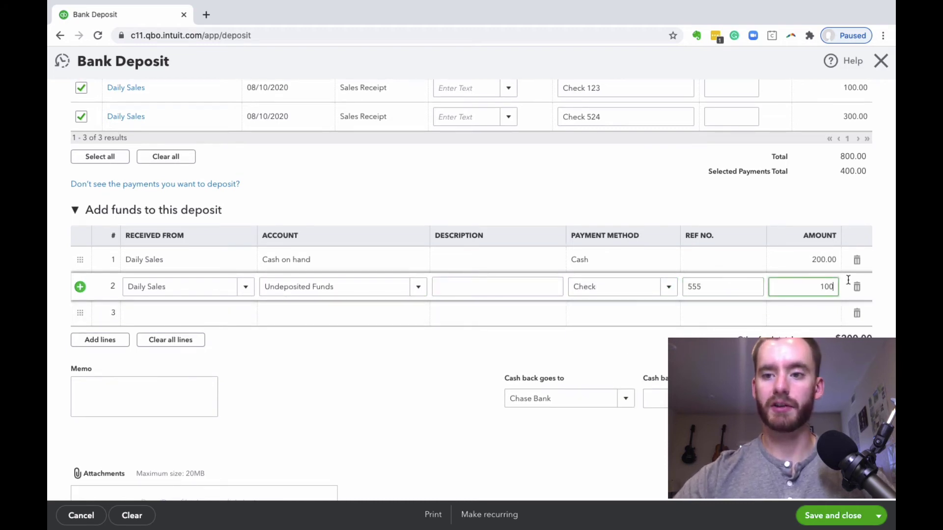
left_click(857, 286)
scroll(610, 193, "down", 2)
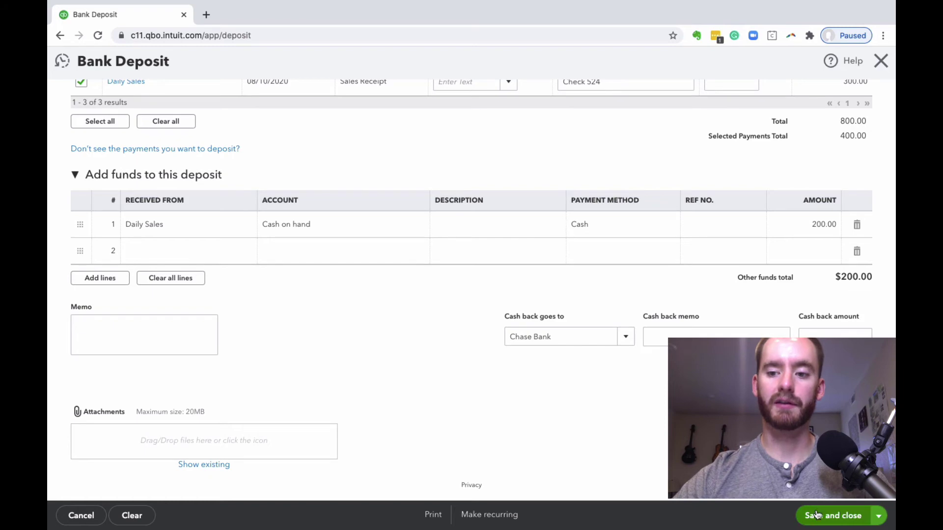
- Save the $600.00 Chase Bank deposit, then begin a new sales receipt
left_click(833, 515)
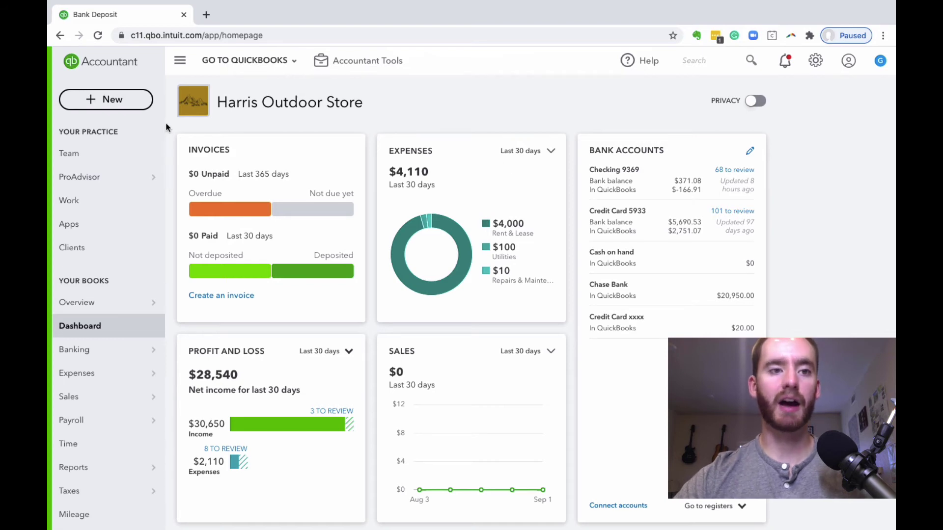
left_click(126, 103)
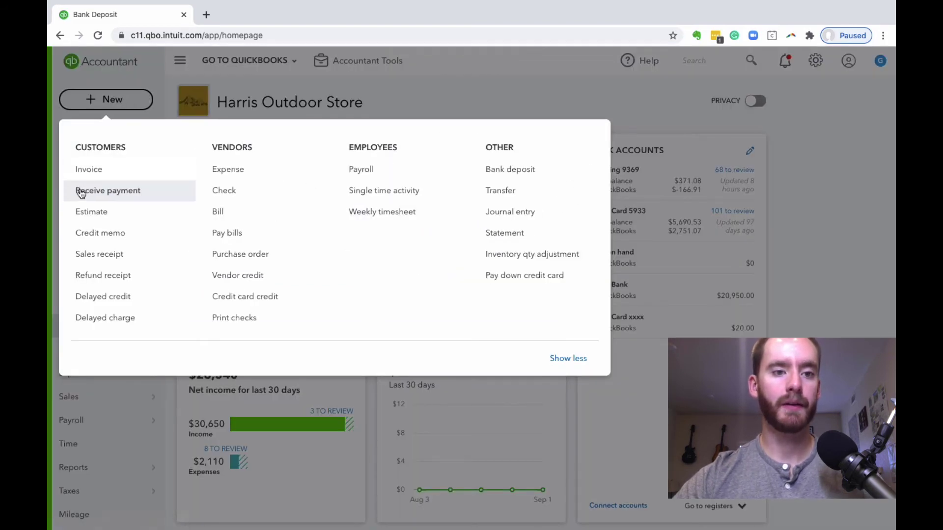
left_click(132, 178)
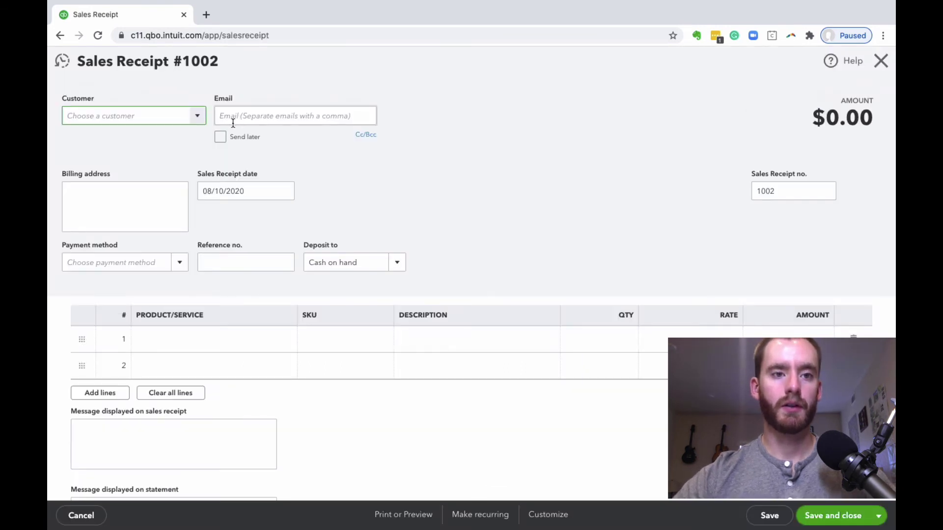
- Choose the check-paying customer, payment method Check with ref 555, depositing to Undeposited Funds
left_click(205, 120)
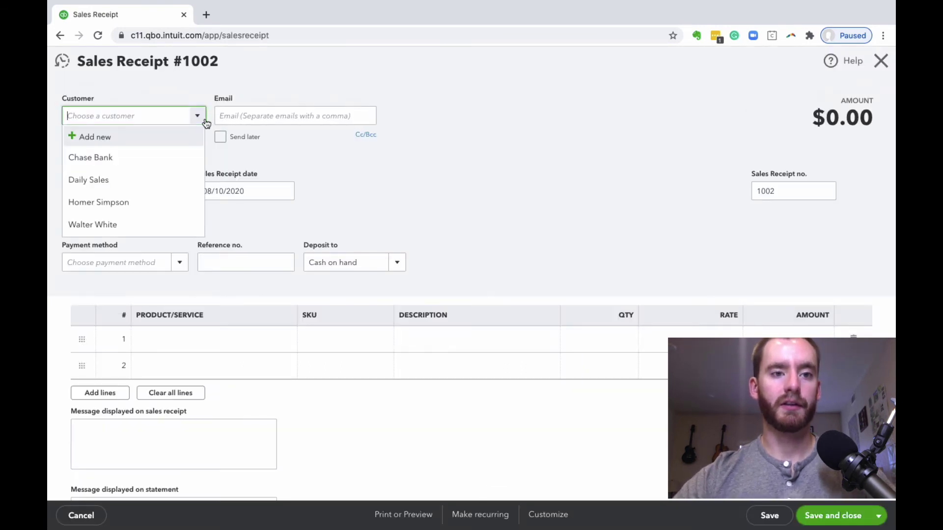
left_click(146, 202)
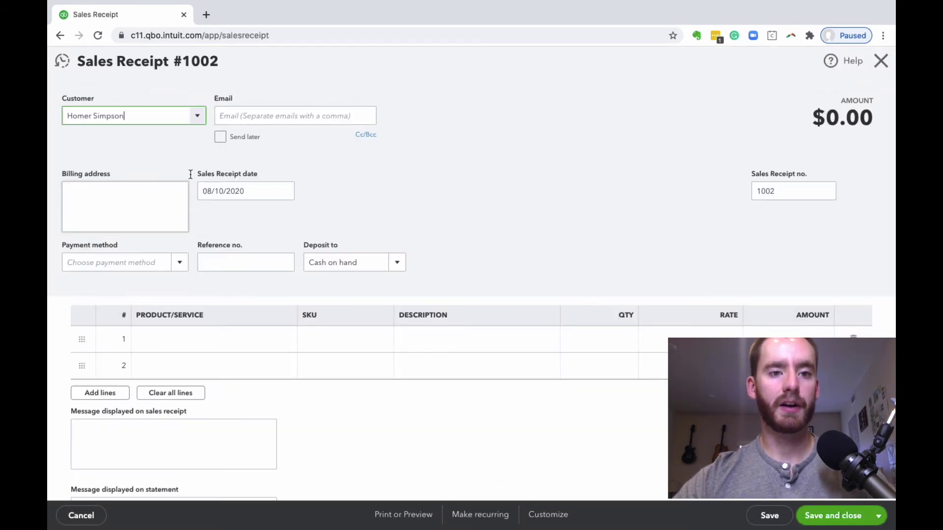
scroll(233, 206, "down", 1)
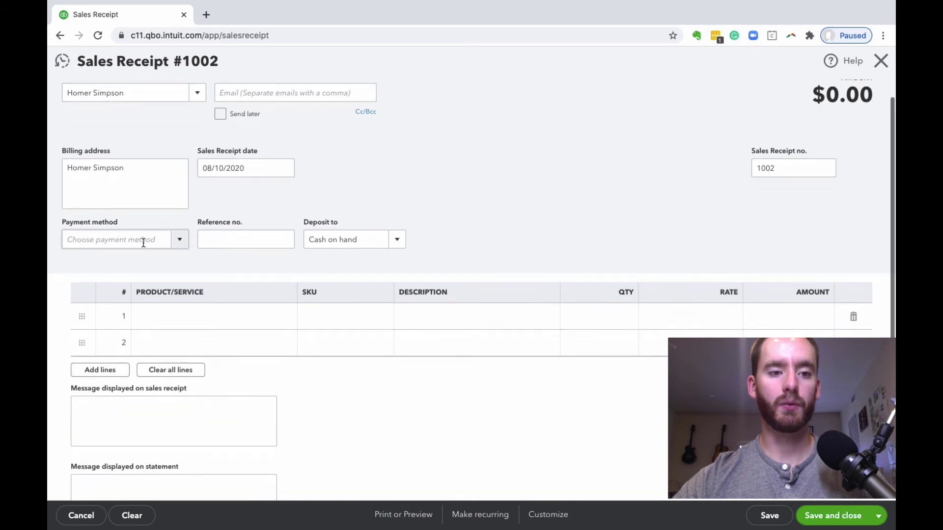
left_click(176, 244)
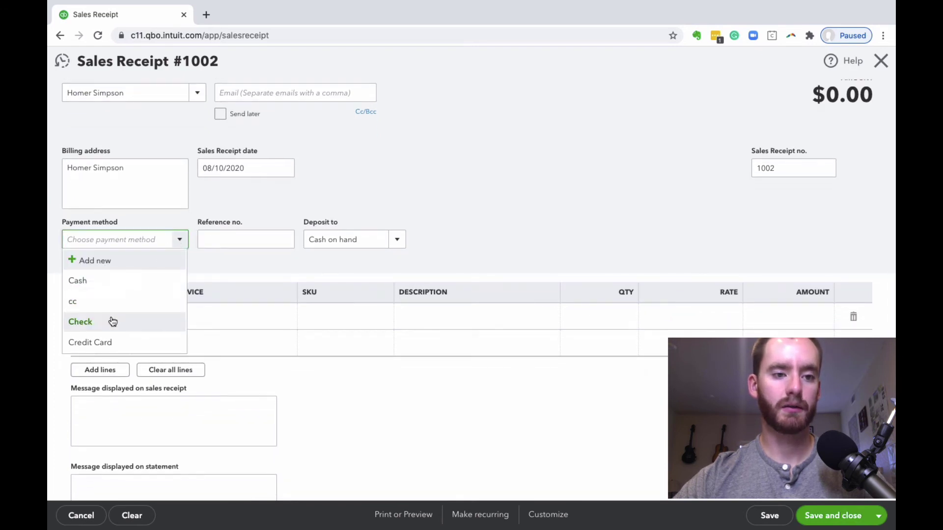
left_click(89, 320)
left_click(247, 241)
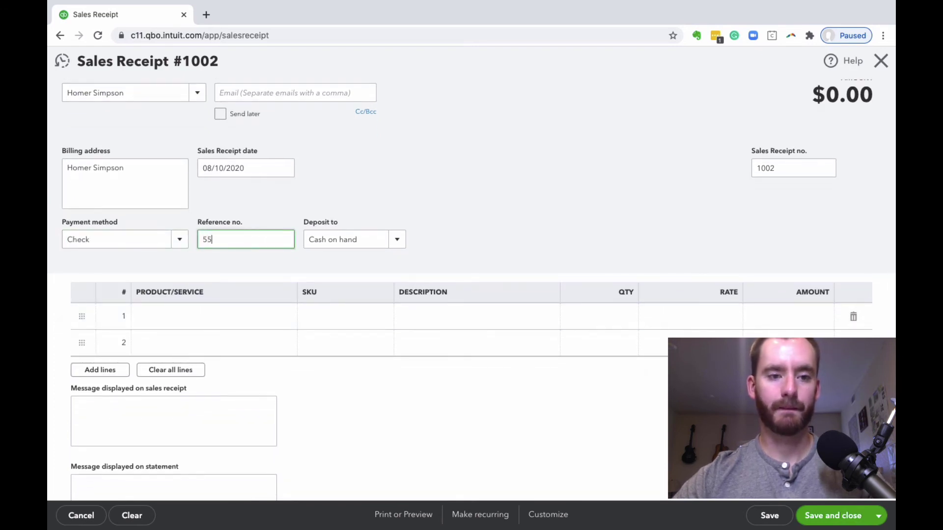
left_click(396, 241)
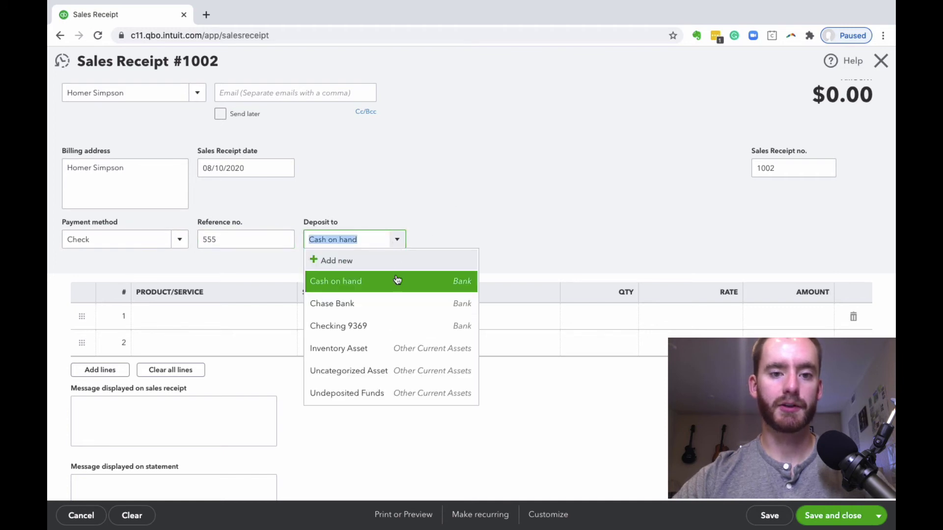
left_click(385, 393)
scroll(557, 236, "down", 1)
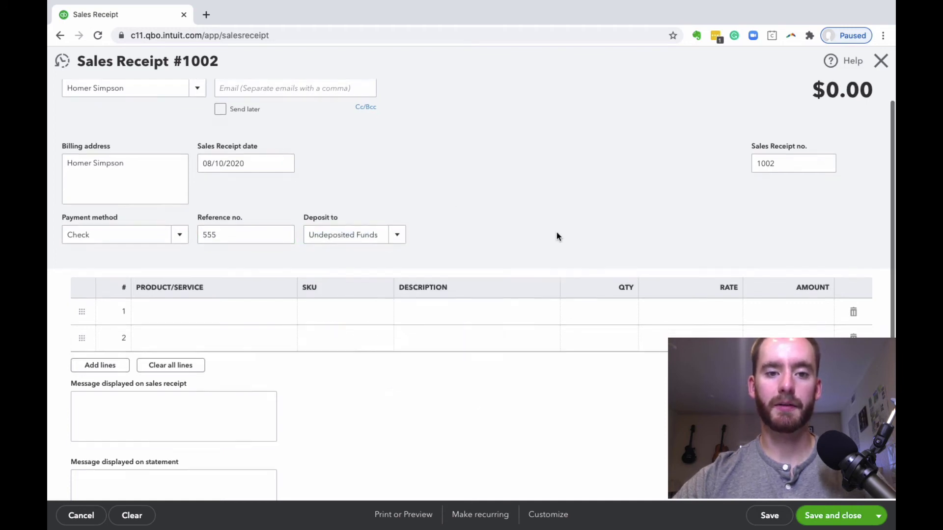
scroll(556, 232, "up", 1)
scroll(564, 181, "down", 3)
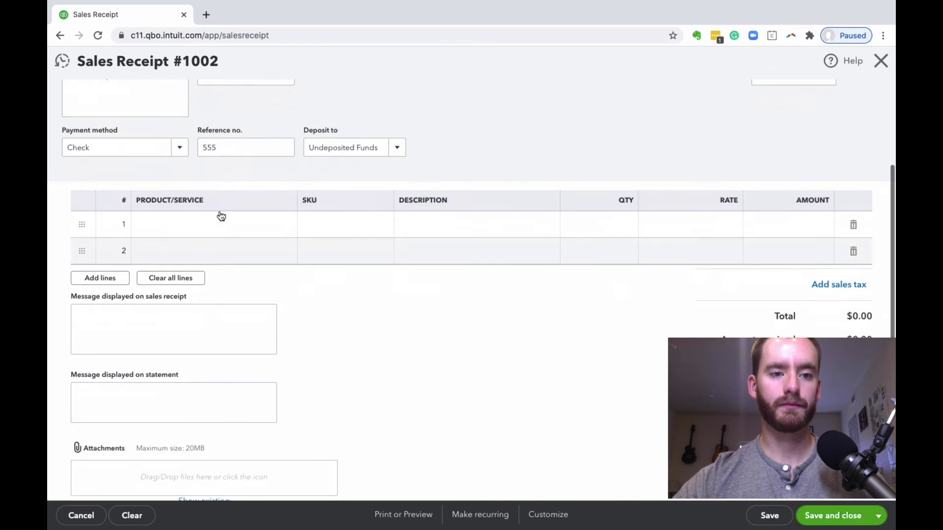
- Add a Guide Service Sales line at a rate of 500
left_click(220, 217)
left_click(286, 224)
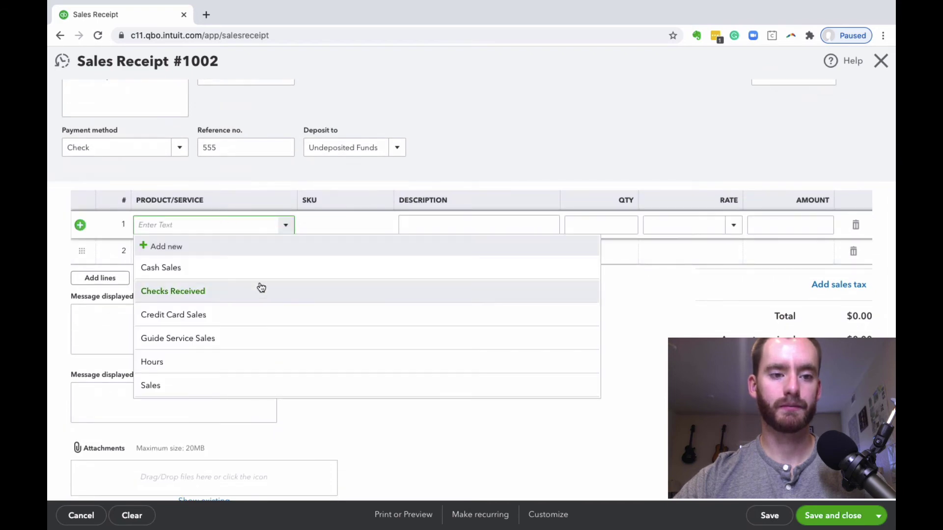
left_click(246, 344)
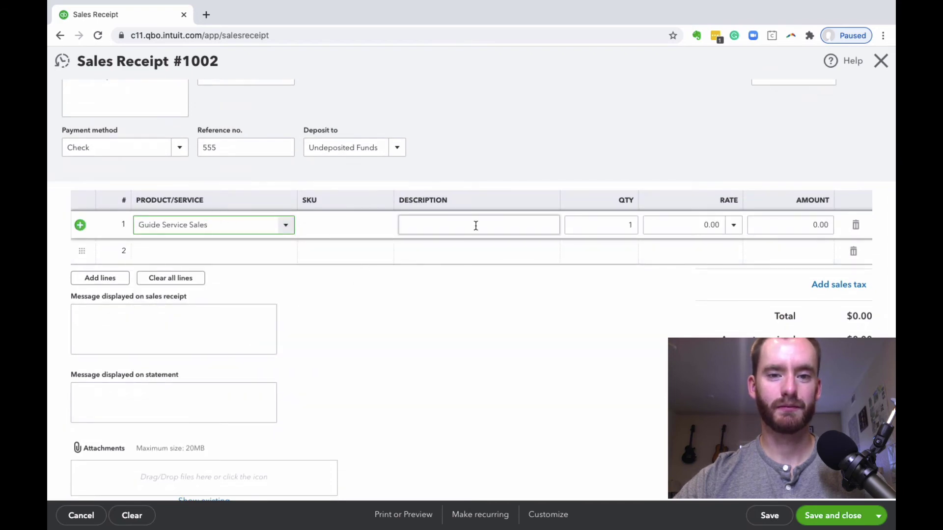
left_click(706, 224)
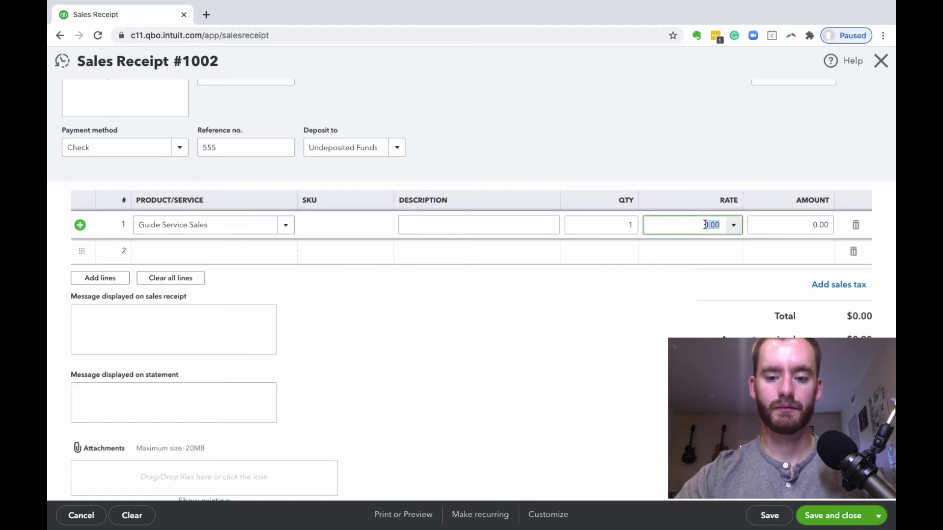
type("500")
left_click(656, 138)
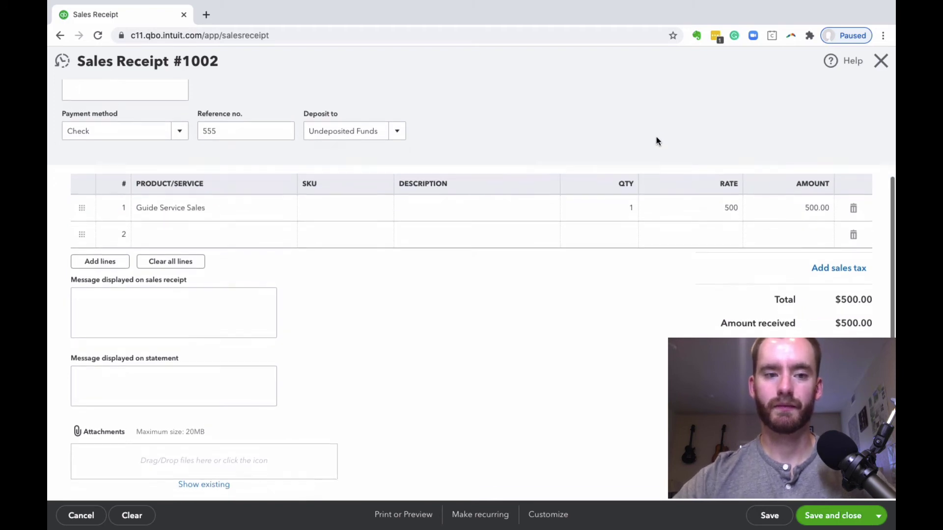
- Confirm Undeposited Funds as the deposit account and save with Save and new
scroll(656, 138, "up", 3)
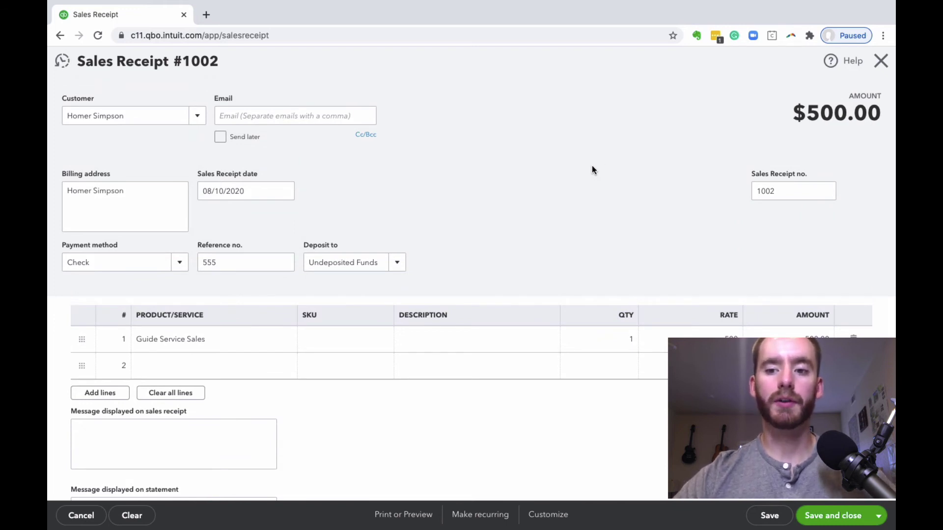
left_click(398, 263)
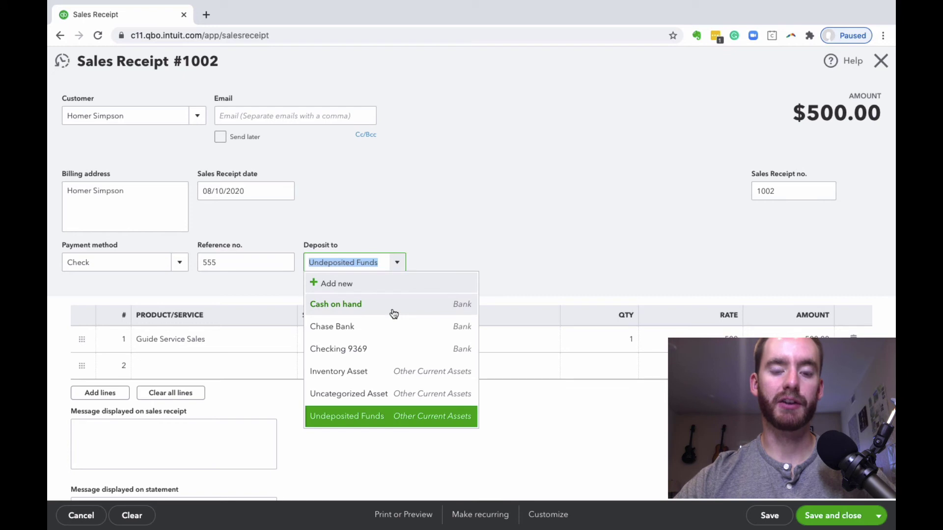
left_click(501, 189)
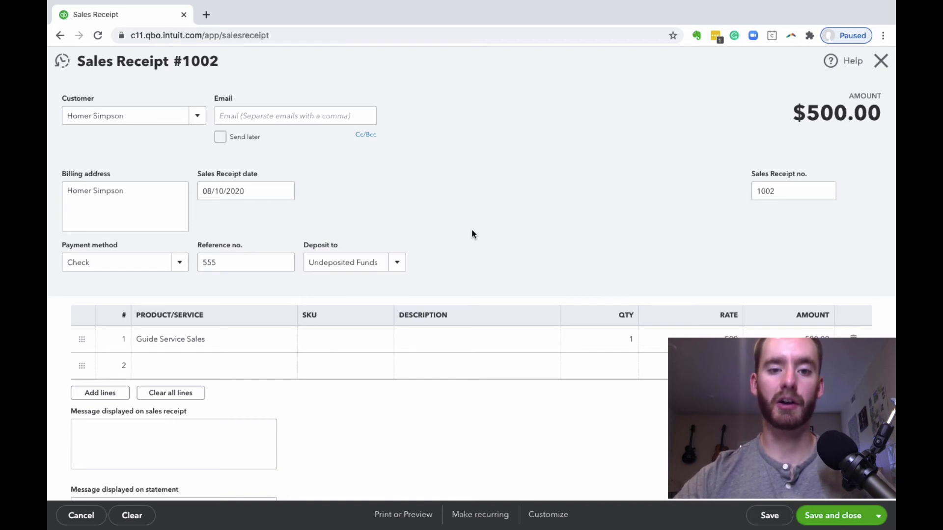
scroll(471, 231, "down", 3)
scroll(472, 231, "up", 3)
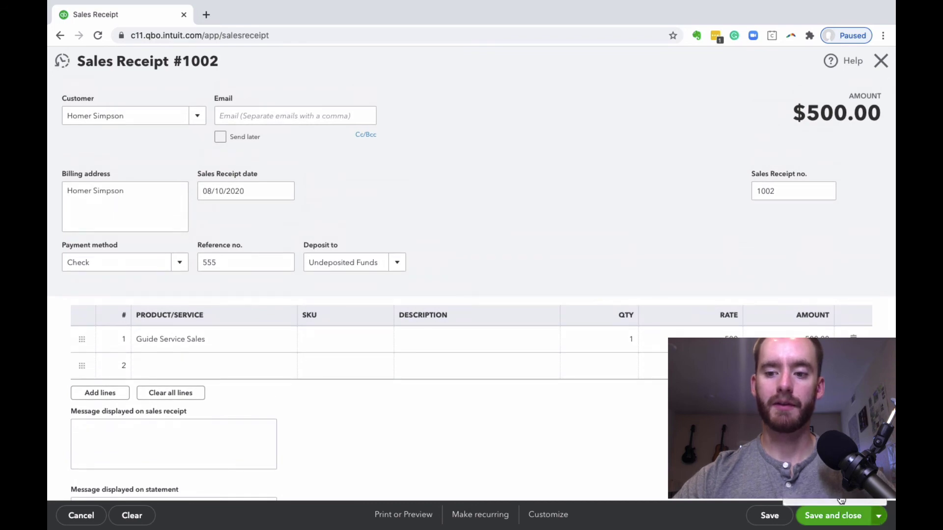
left_click(832, 516)
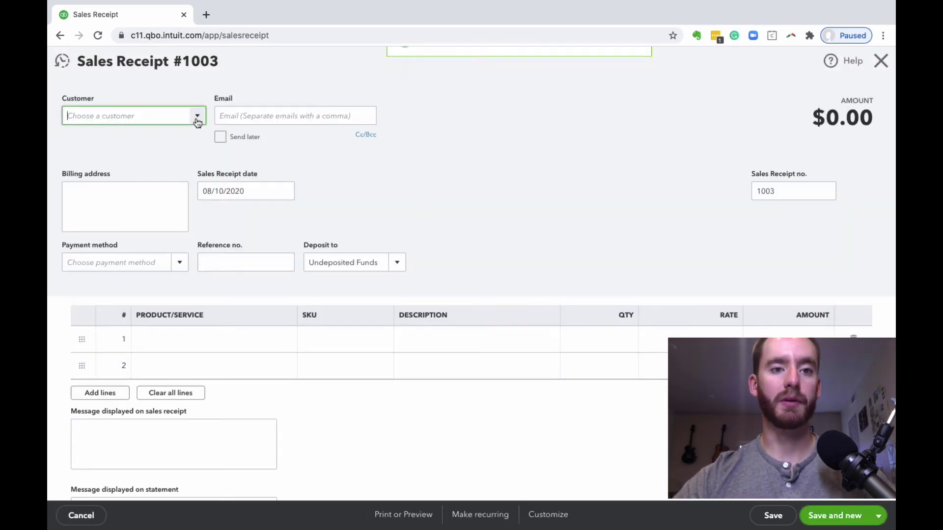
- Set the sales receipt's customer, Cash payment method, and Cash on hand deposit account
left_click(197, 117)
left_click(177, 224)
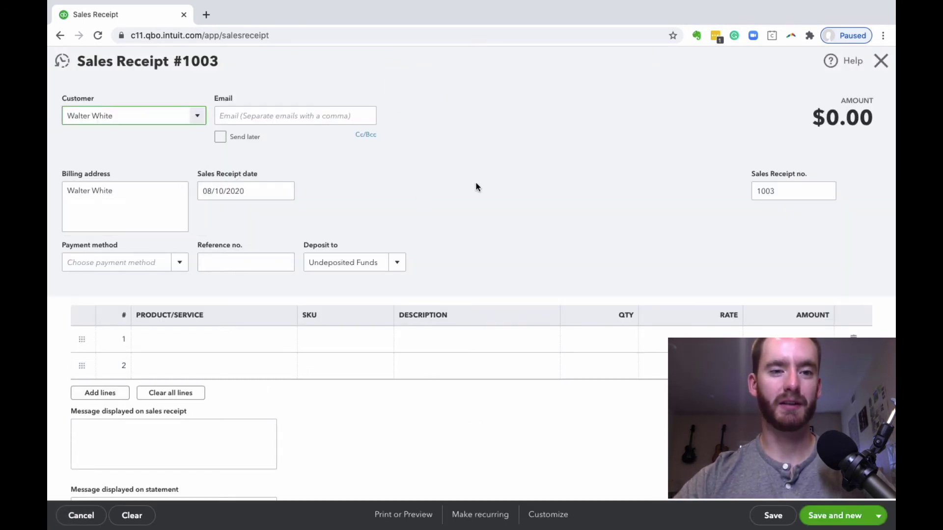
scroll(476, 185, "down", 1)
left_click(180, 242)
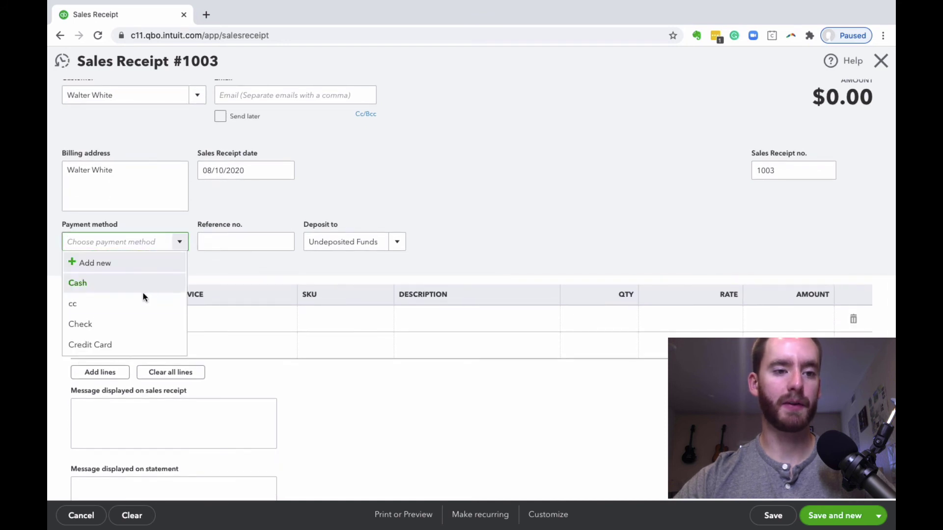
left_click(126, 290)
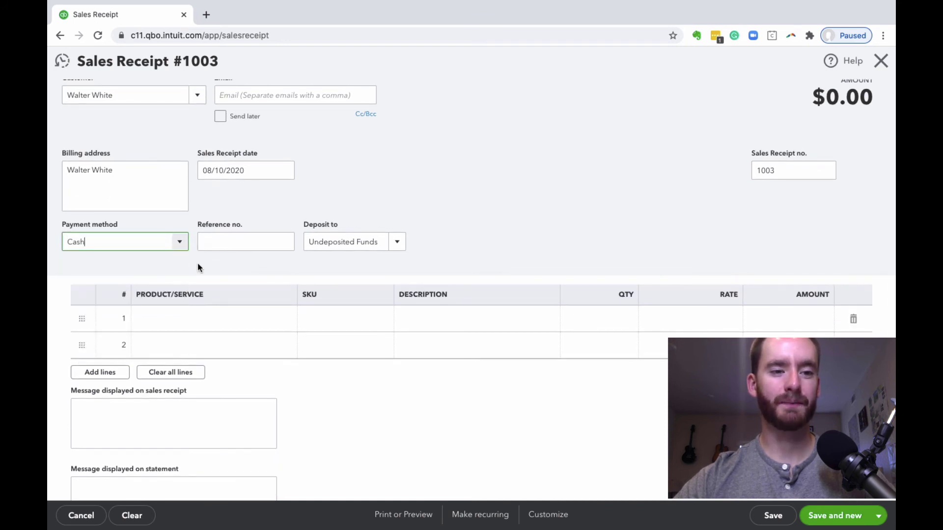
left_click(400, 248)
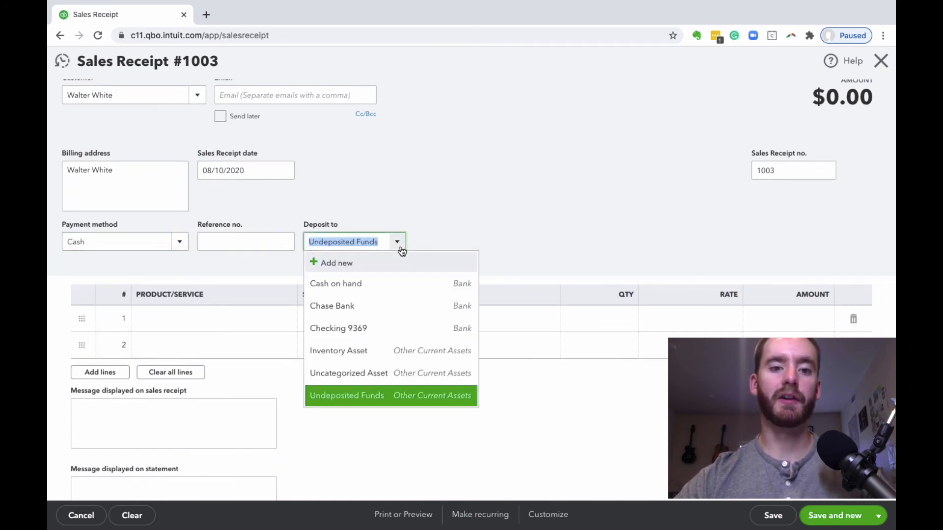
left_click(393, 287)
scroll(503, 243, "down", 1)
- Add one Guide Service Sales line at rate 200, then save and close the receipt
left_click(273, 293)
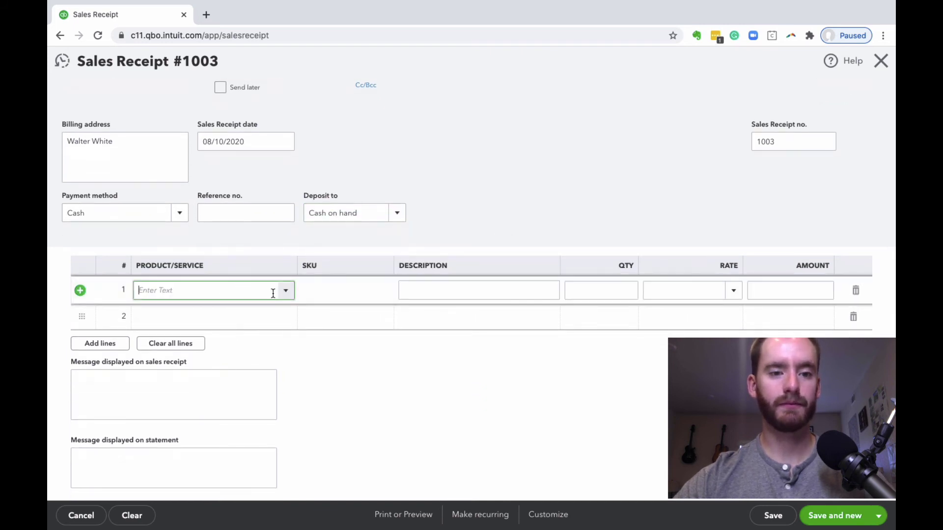
left_click(288, 294)
left_click(231, 403)
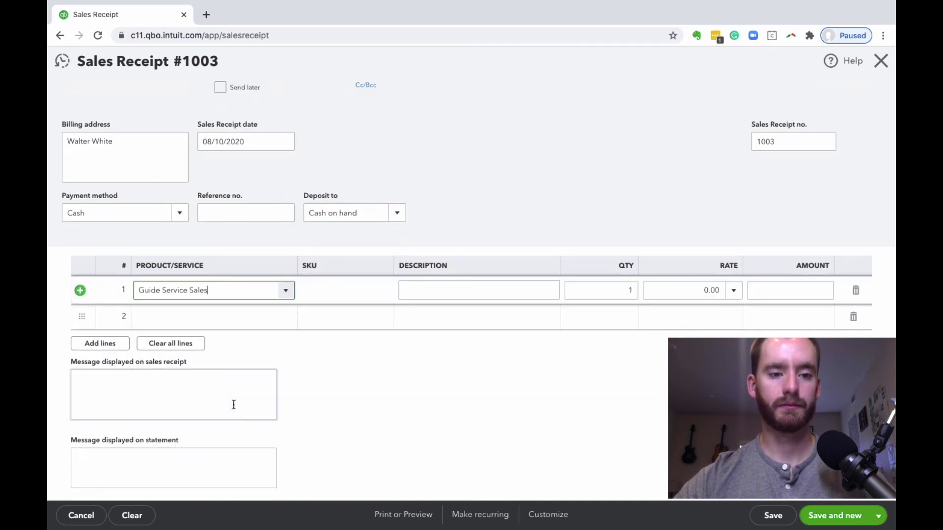
left_click(612, 290)
left_click(692, 288)
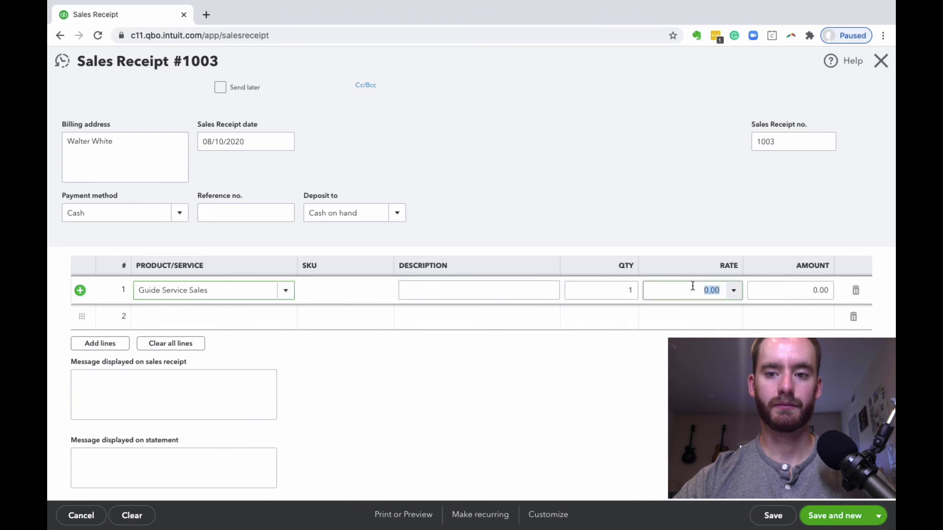
type("20")
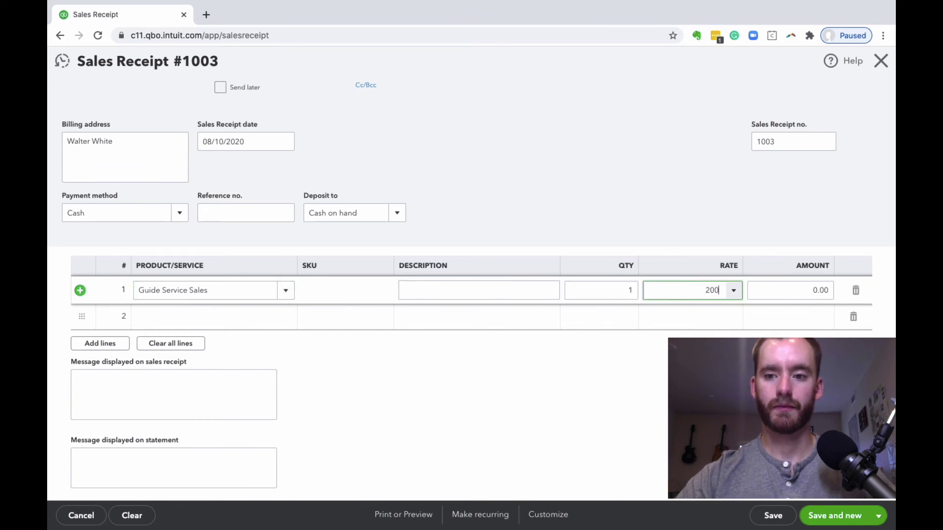
left_click(608, 199)
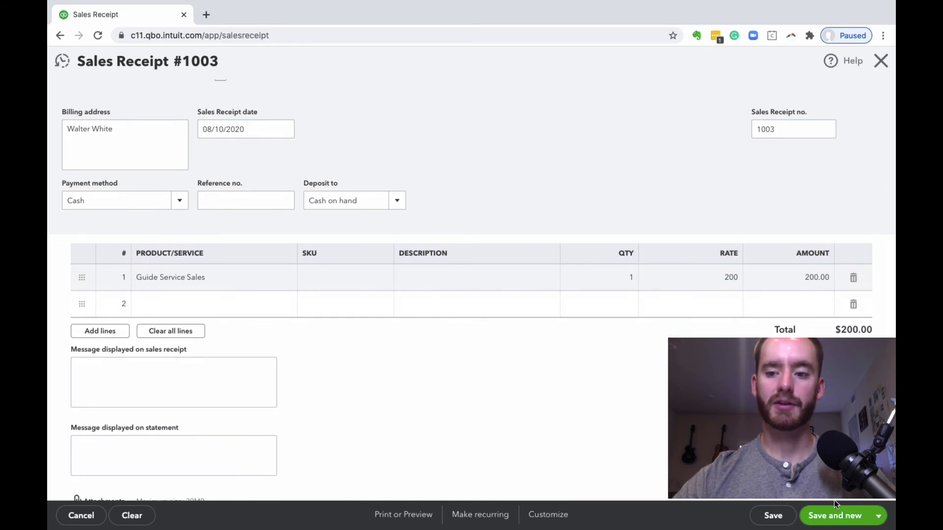
left_click(878, 516)
left_click(840, 486)
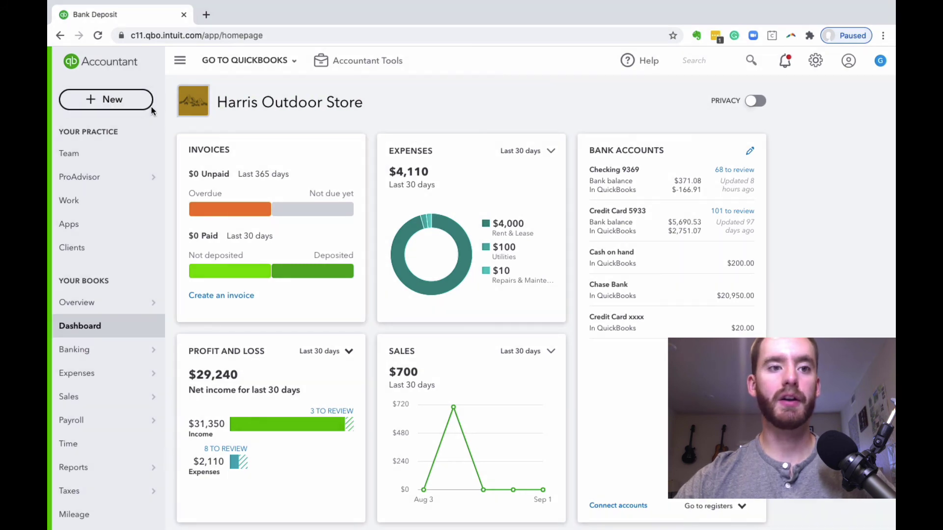
- Create a new Chase Bank deposit showing the 400.00 and 500.00 undeposited receipts
left_click(132, 105)
left_click(551, 170)
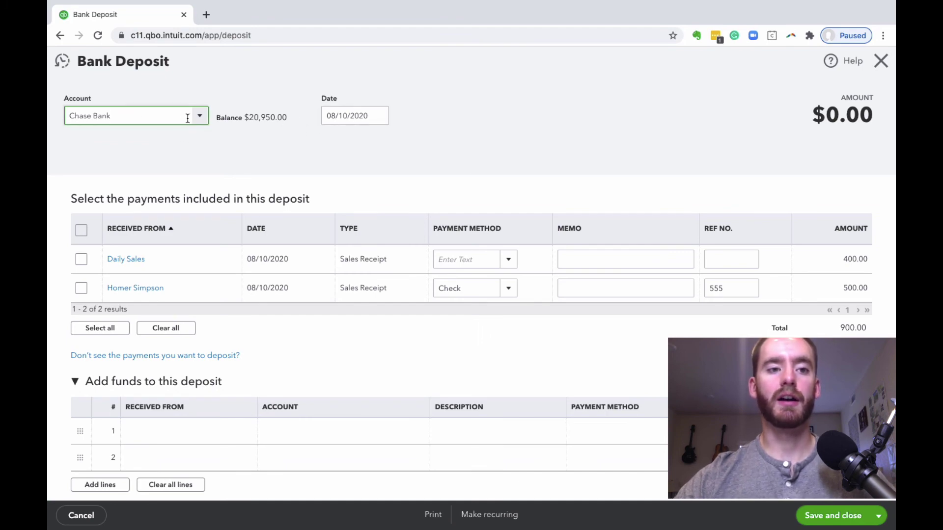
scroll(496, 125, "down", 1)
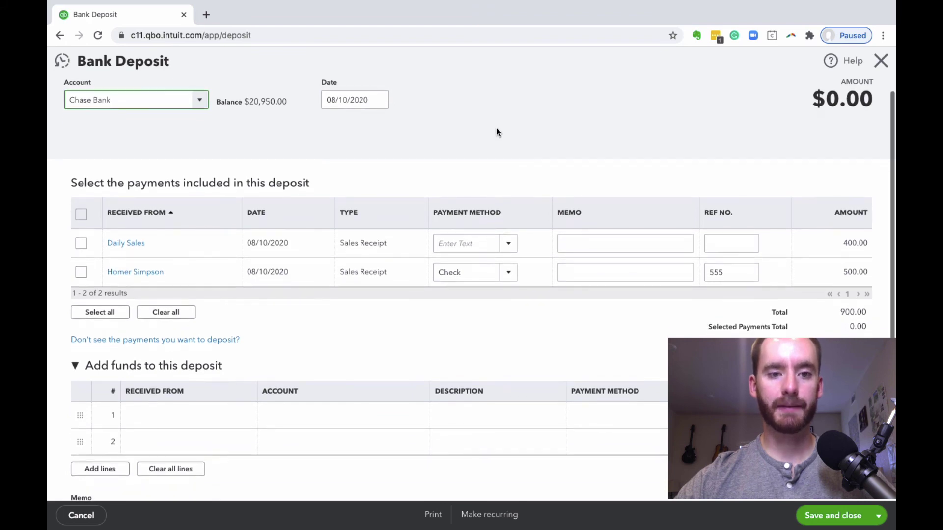
scroll(544, 166, "down", 1)
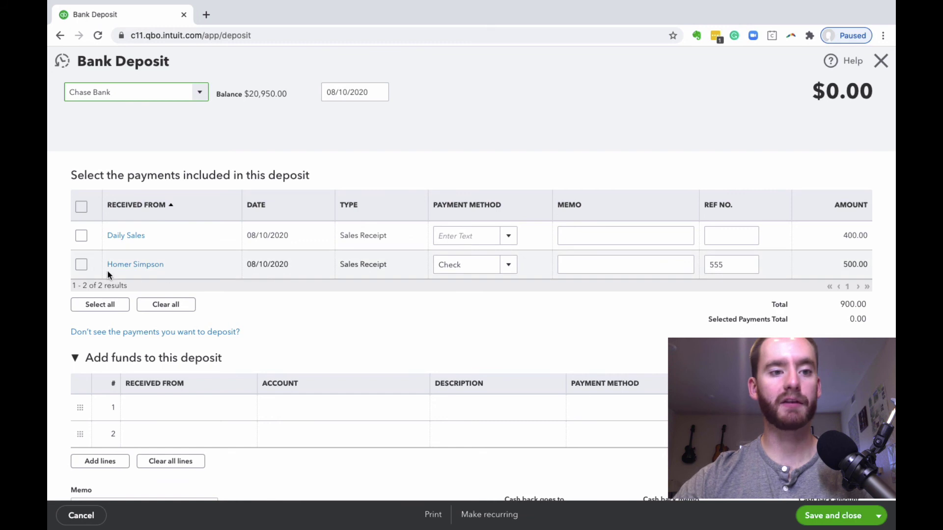
- Select the 500.00 check payment for the deposit
left_click(81, 264)
scroll(247, 234, "down", 1)
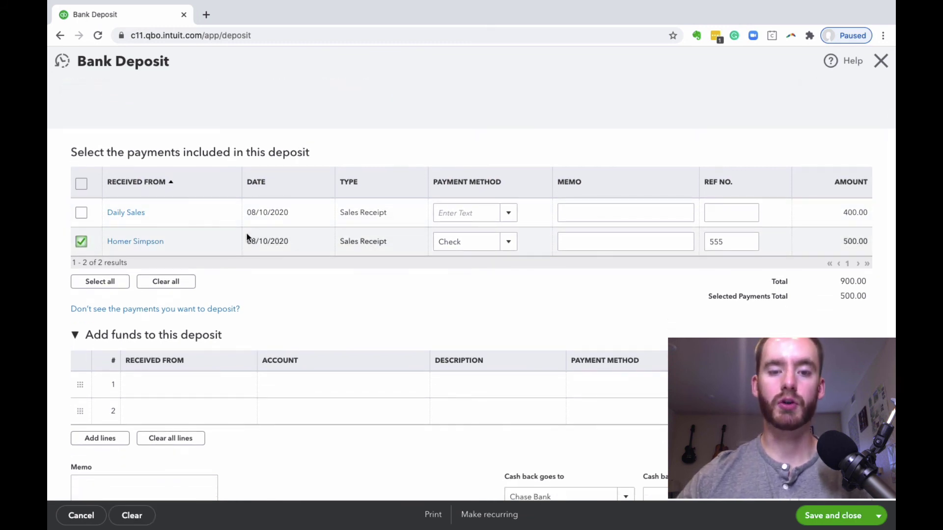
scroll(247, 234, "down", 1)
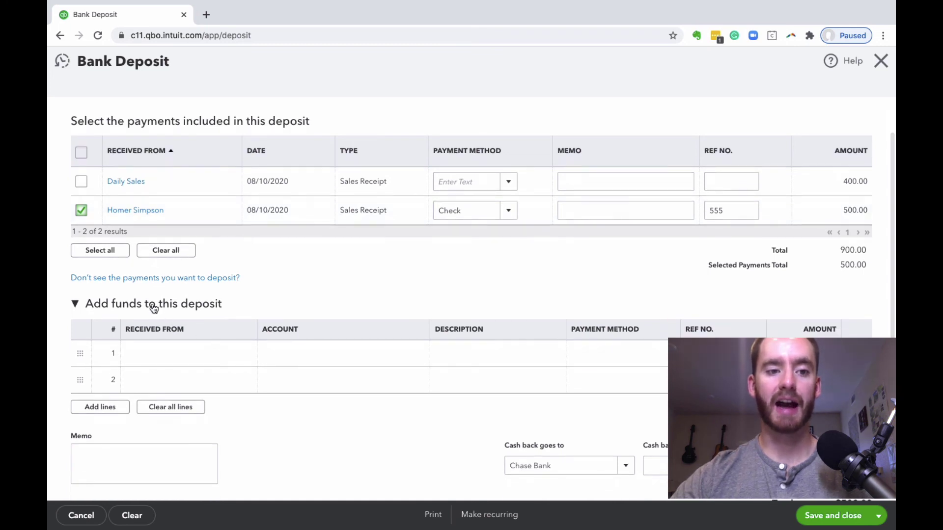
scroll(264, 310, "down", 1)
- Add a 200.00 Cash funds line from Cash on hand for the cash-sale customer
left_click(184, 323)
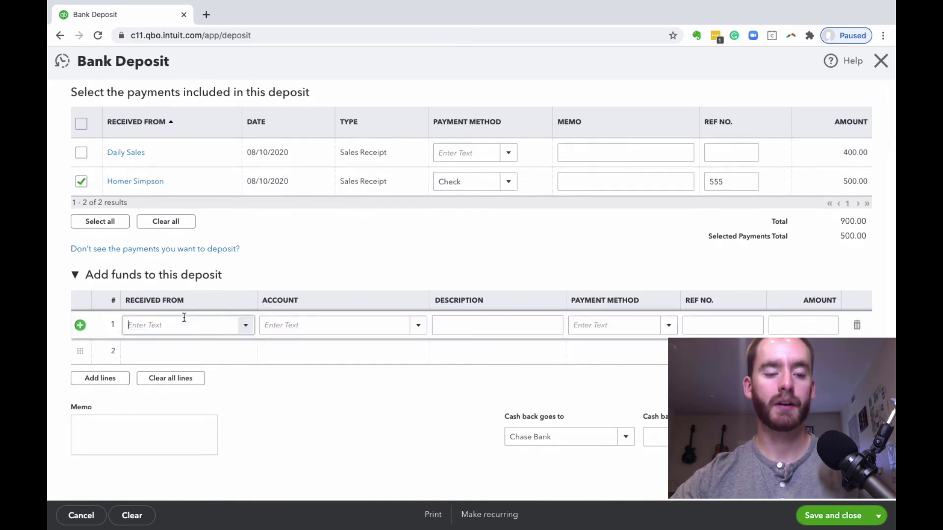
left_click(248, 328)
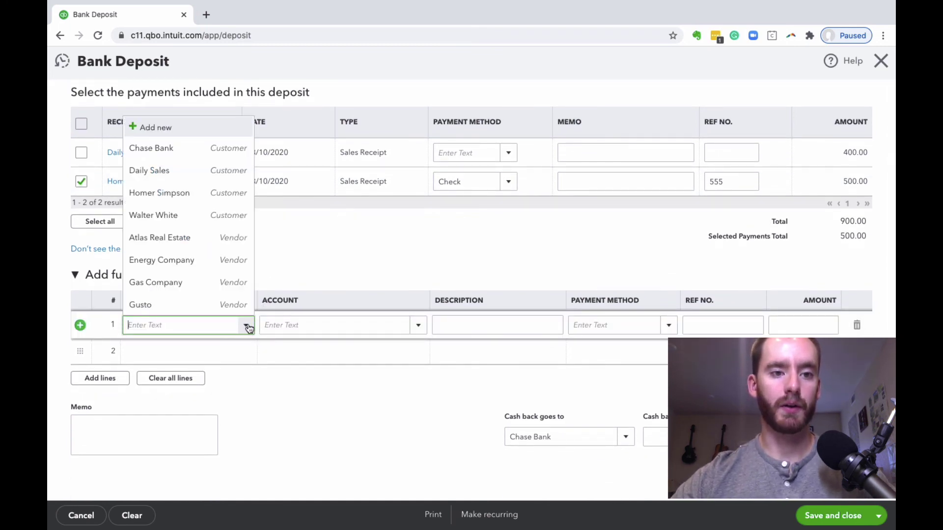
left_click(197, 216)
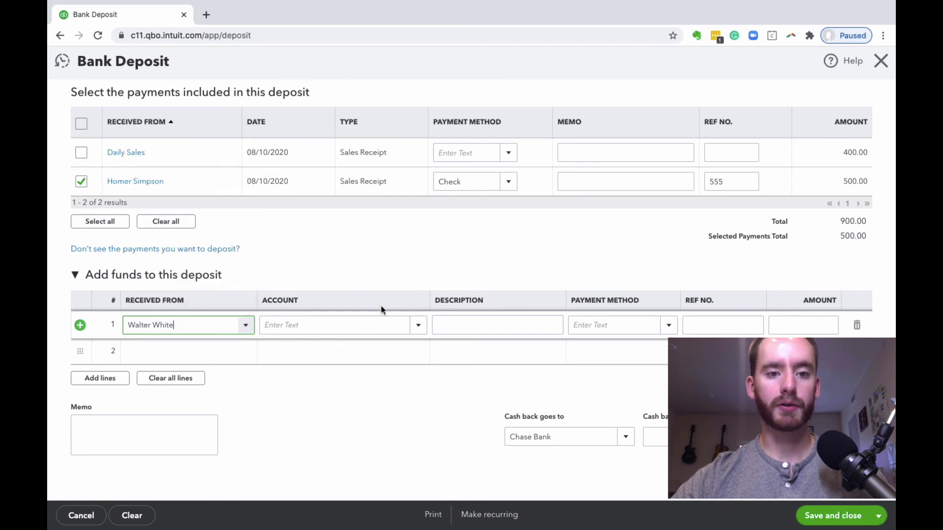
left_click(361, 326)
type("cash")
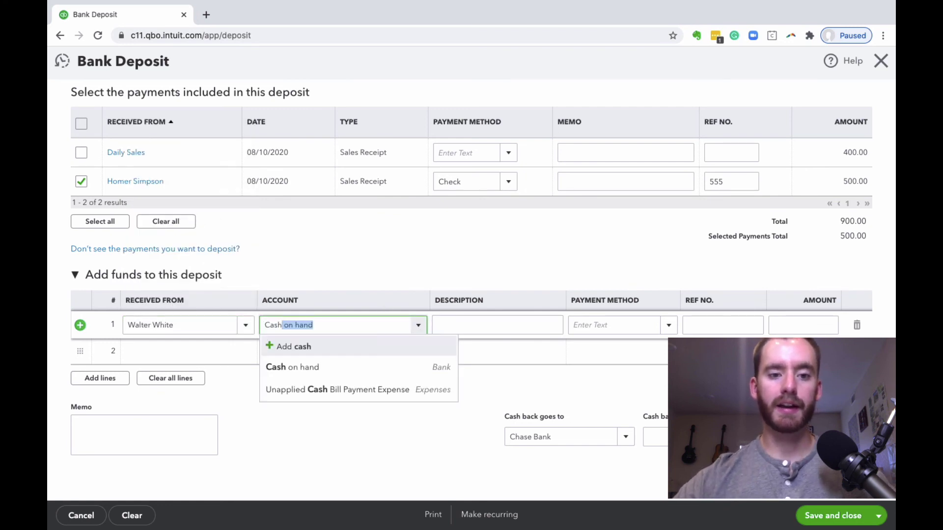
left_click(357, 364)
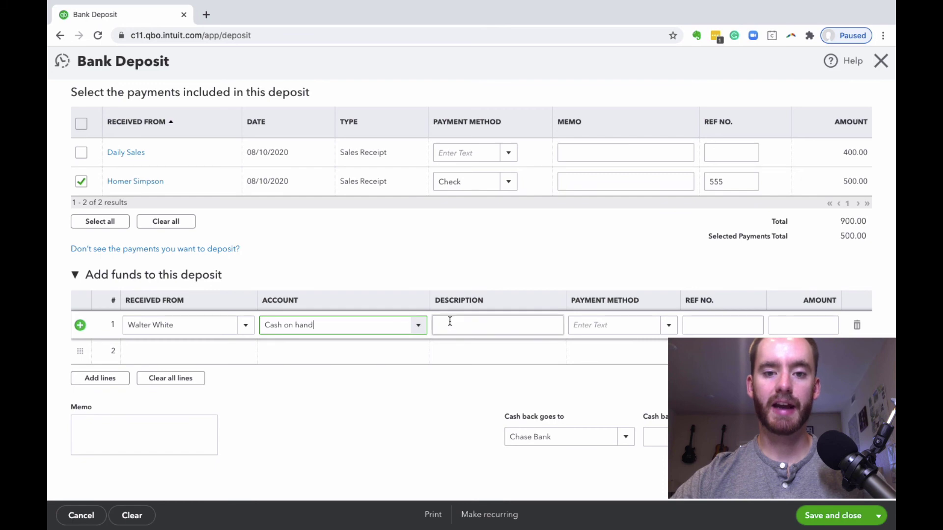
left_click(669, 325)
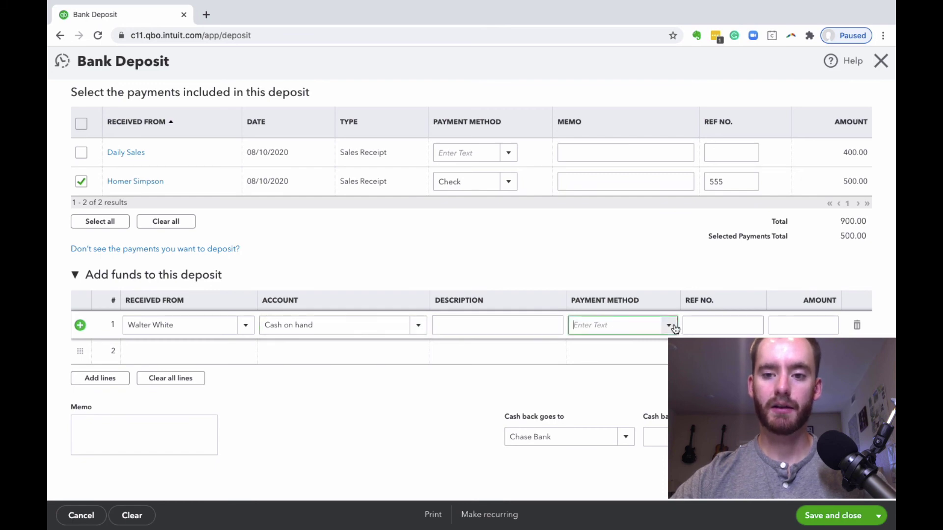
left_click(614, 369)
left_click(800, 325)
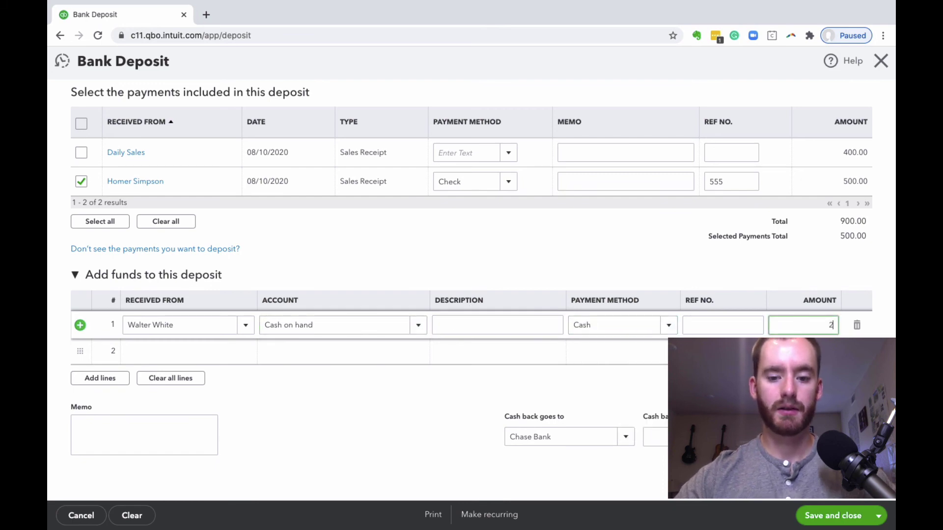
type("200")
left_click(695, 255)
- Save and close the $700.00 deposit
scroll(696, 256, "down", 1)
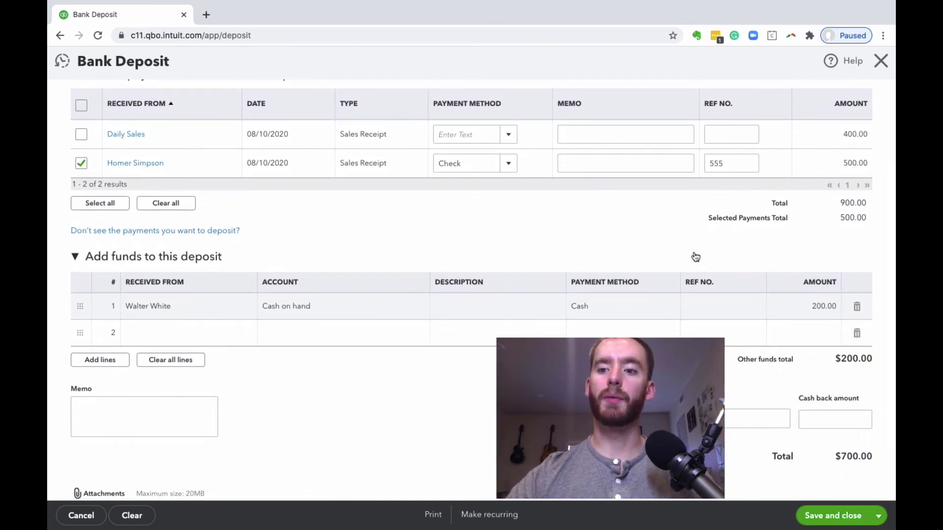
scroll(695, 257, "down", 1)
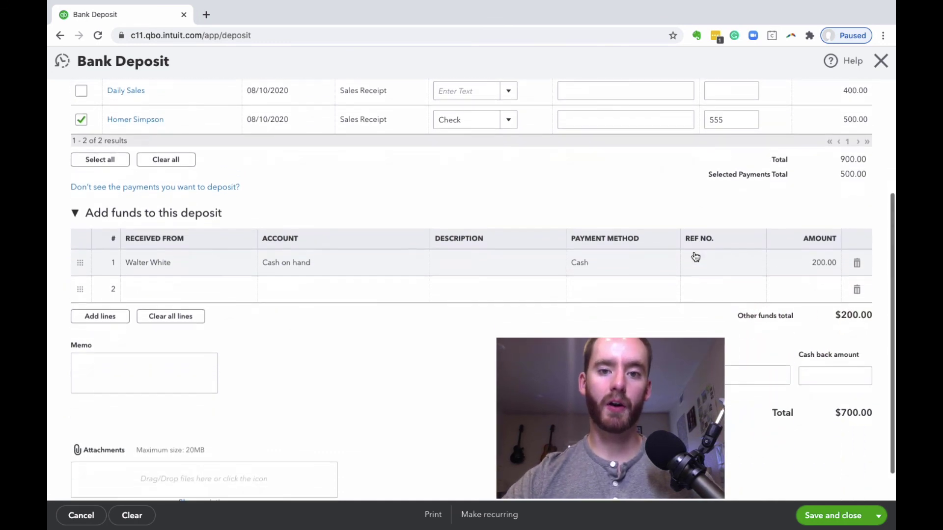
left_click(832, 516)
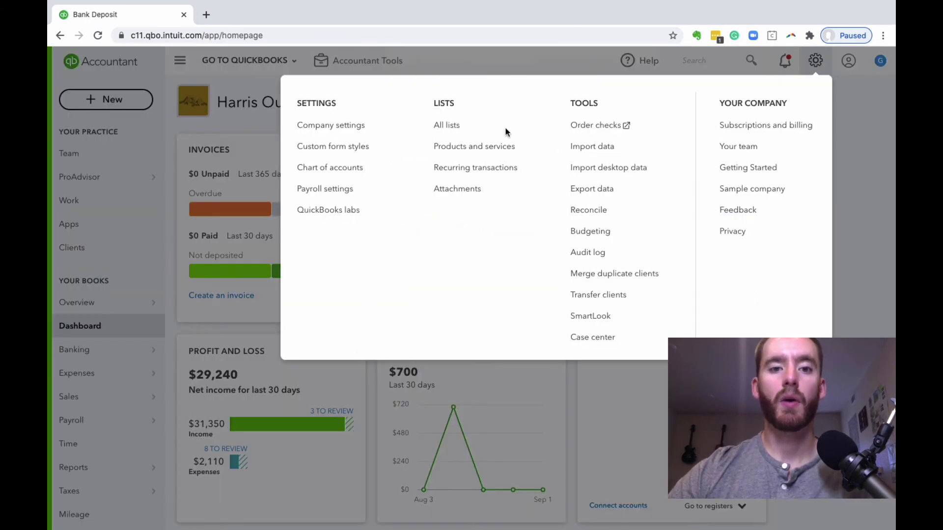
- Open the Chase Bank register from the Chart of Accounts to see the $700.00 deposit
left_click(339, 166)
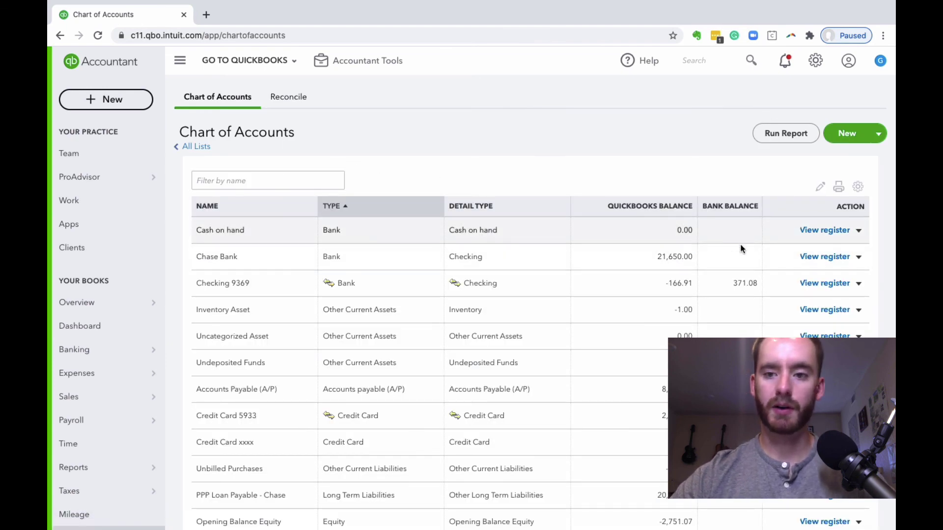
left_click(825, 256)
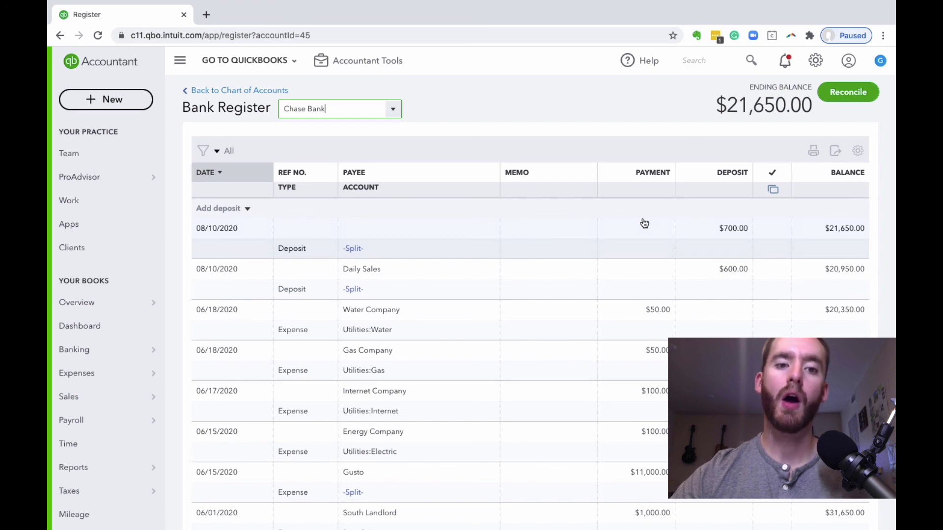
mouse_move(112, 357)
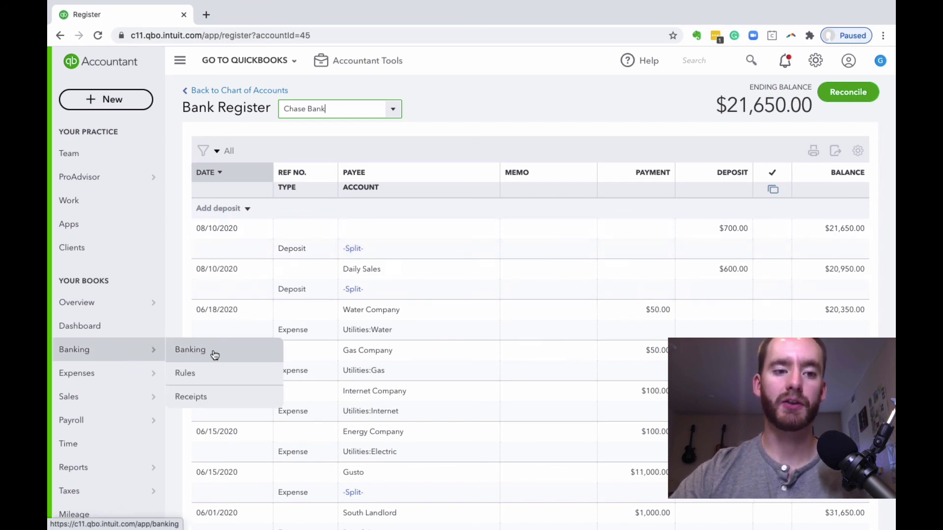
mouse_move(484, 261)
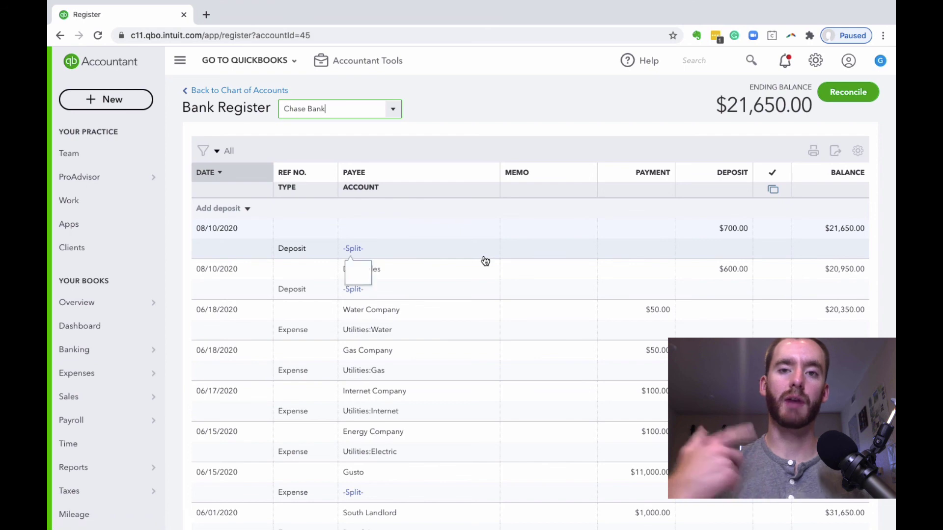